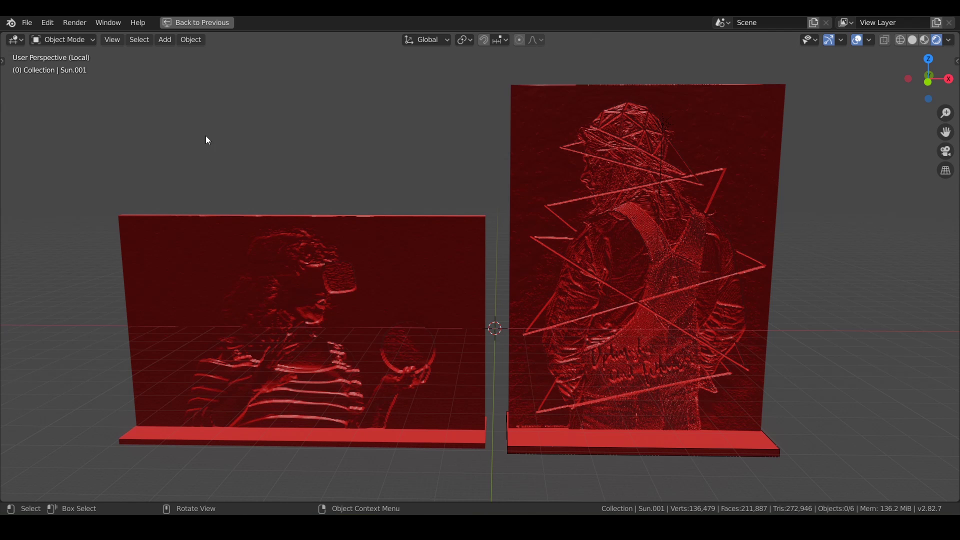
Start a new General scene and delete the Suzanne monkey
click(27, 23)
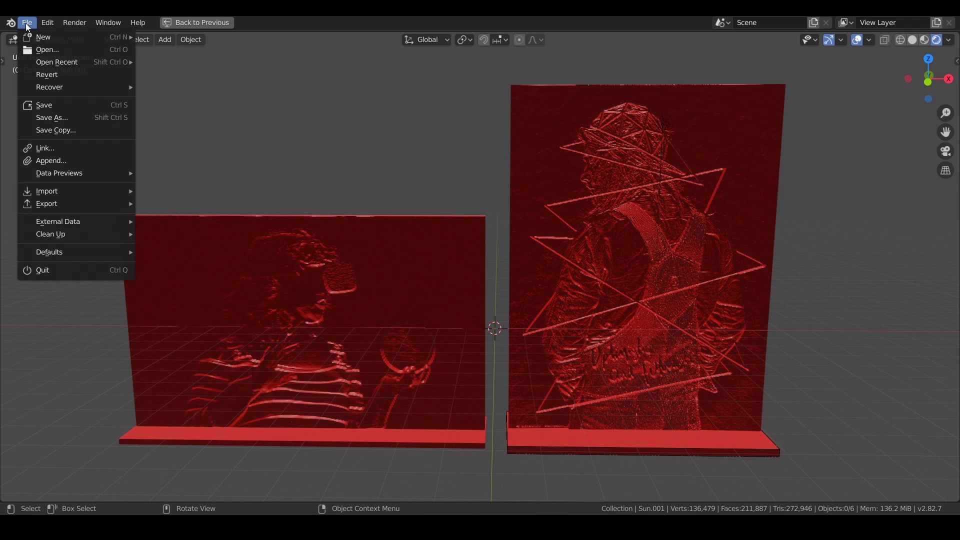
mouse_move(63, 37)
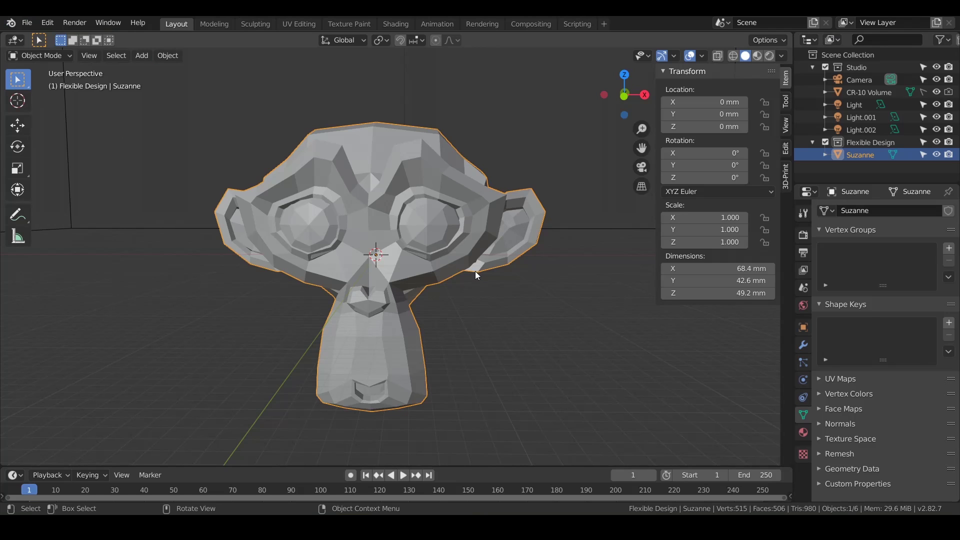
key(x)
click(443, 263)
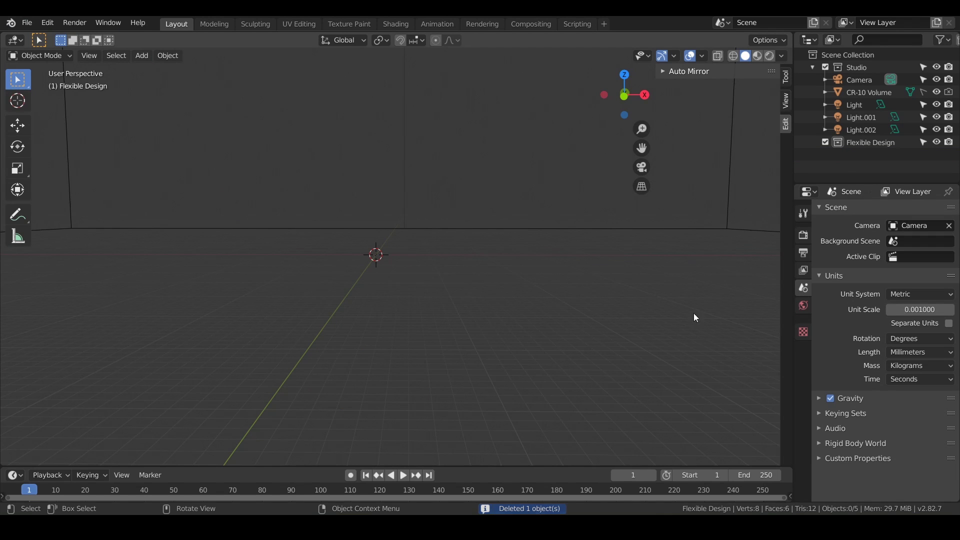
Reframe the empty studio box and make the Flexible Design collection active
scroll(521, 259, down, 5)
middle_drag(521, 258, 506, 343)
scroll(506, 344, up, 6)
middle_drag(501, 299, 533, 268)
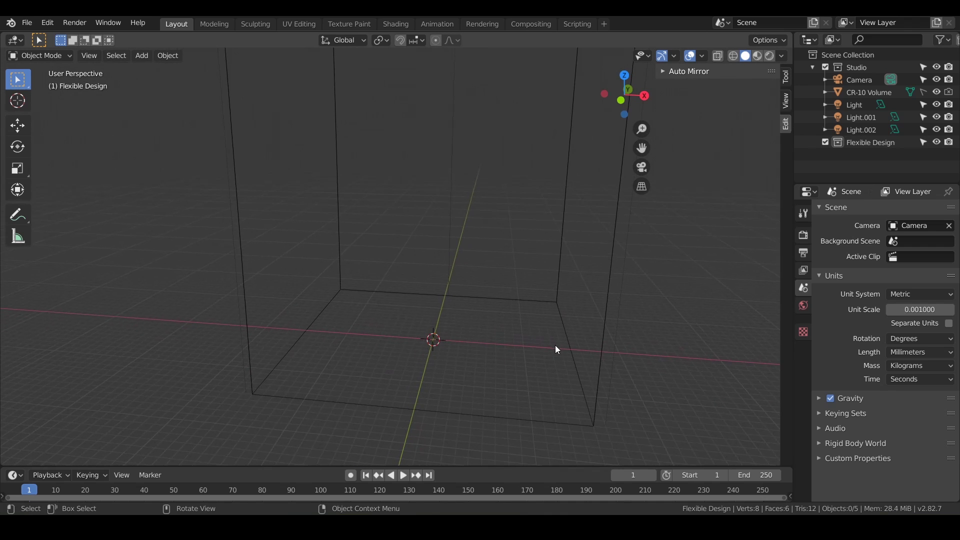
click(871, 144)
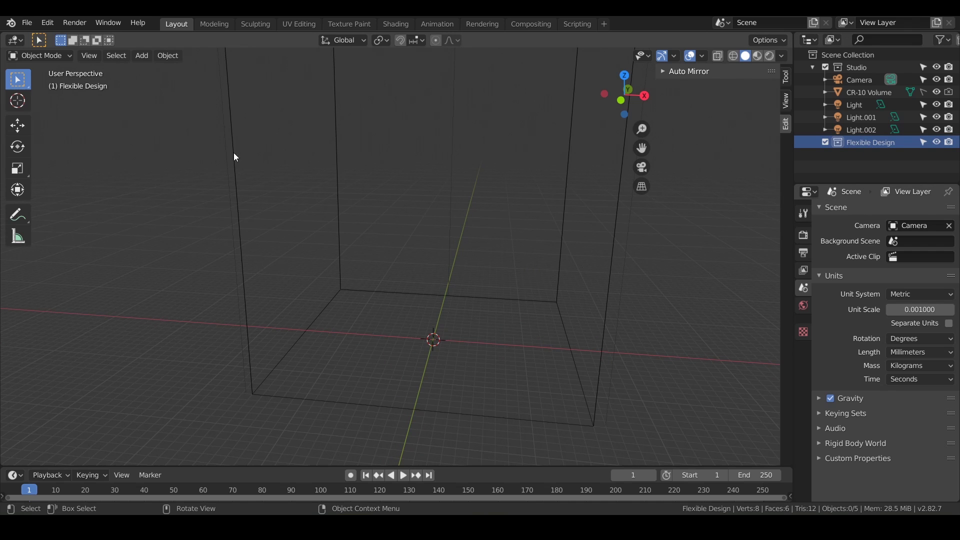
Save the project as '3D Photo Stand' inside the 03_3D_PHOTOS\Blender folder
click(27, 24)
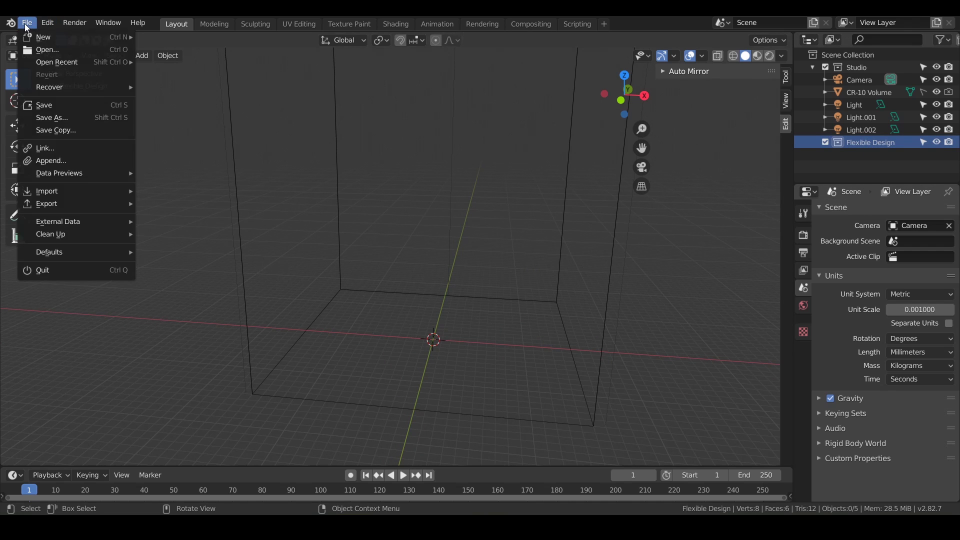
click(49, 119)
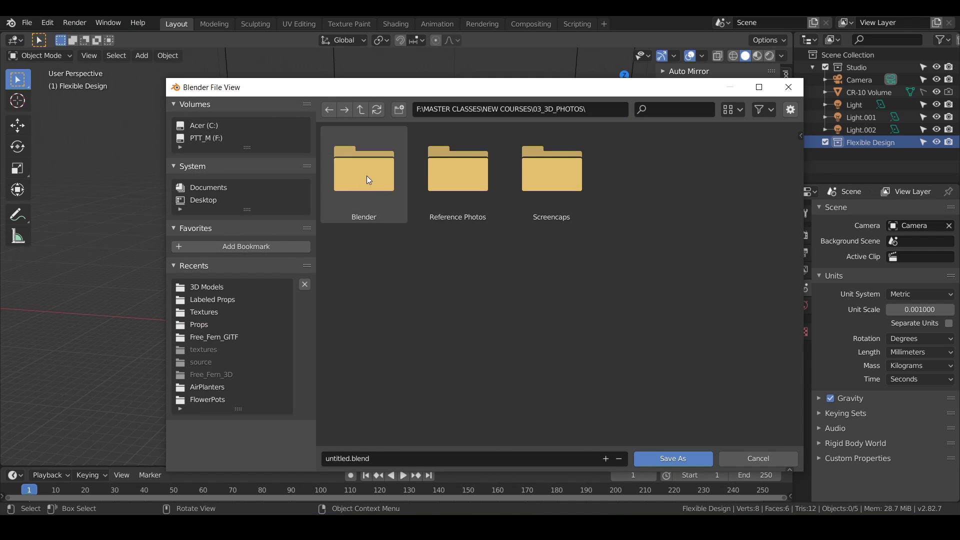
double_click(369, 179)
click(377, 457)
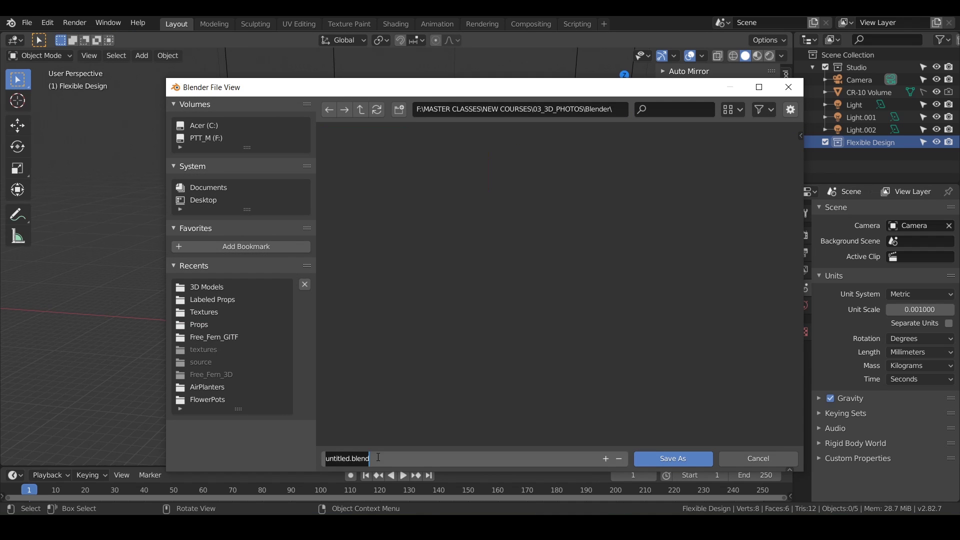
text(3D P)
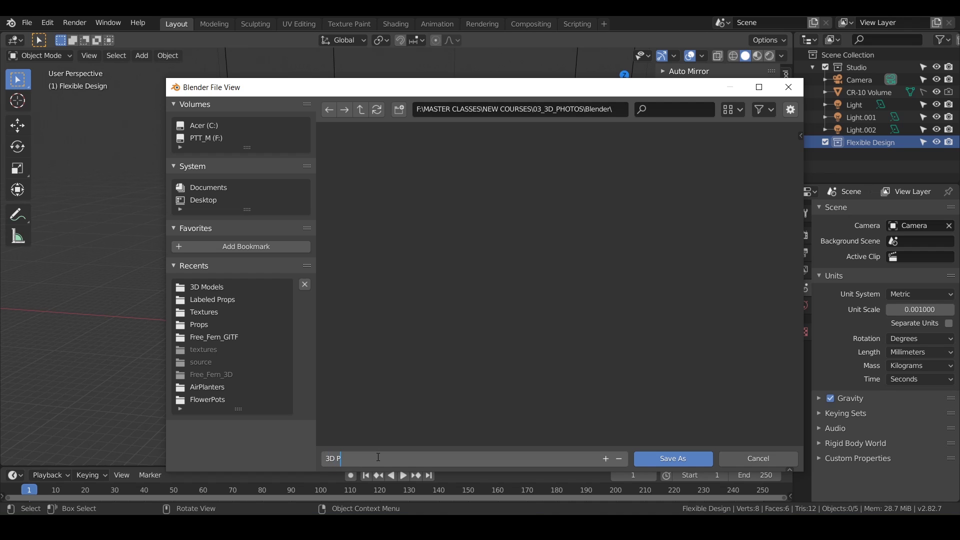
text(hoto Stand)
click(673, 459)
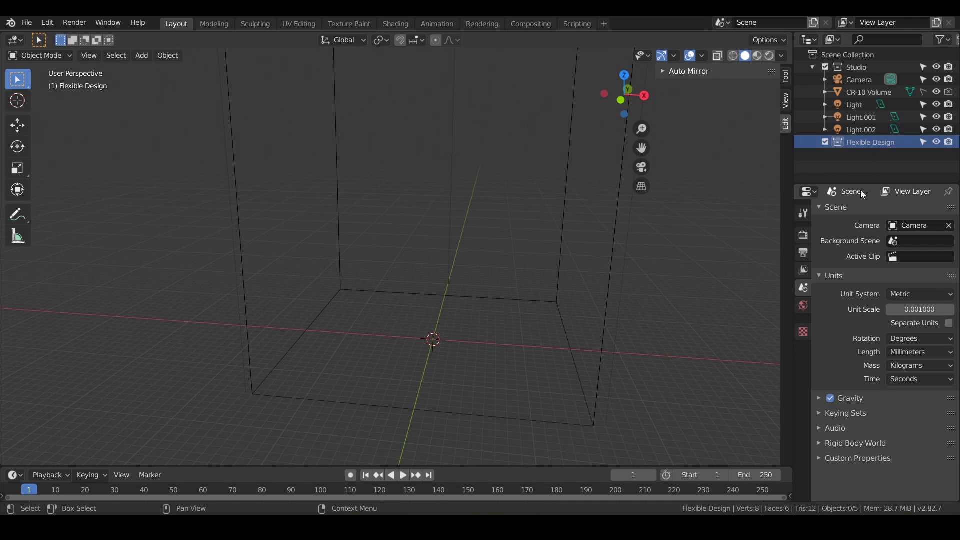
Add a new Image or Movie texture named Texture in the Texture properties
scroll(931, 44, down, 1)
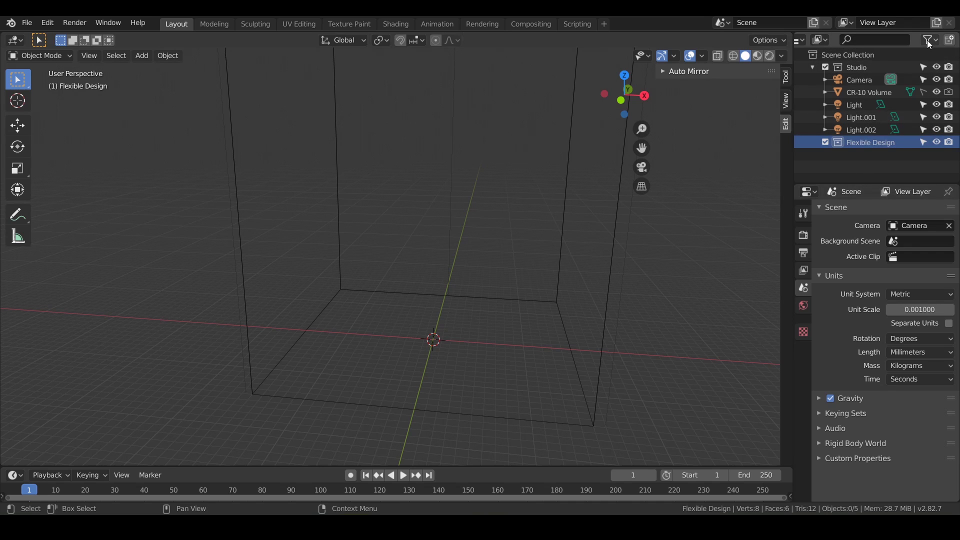
click(804, 334)
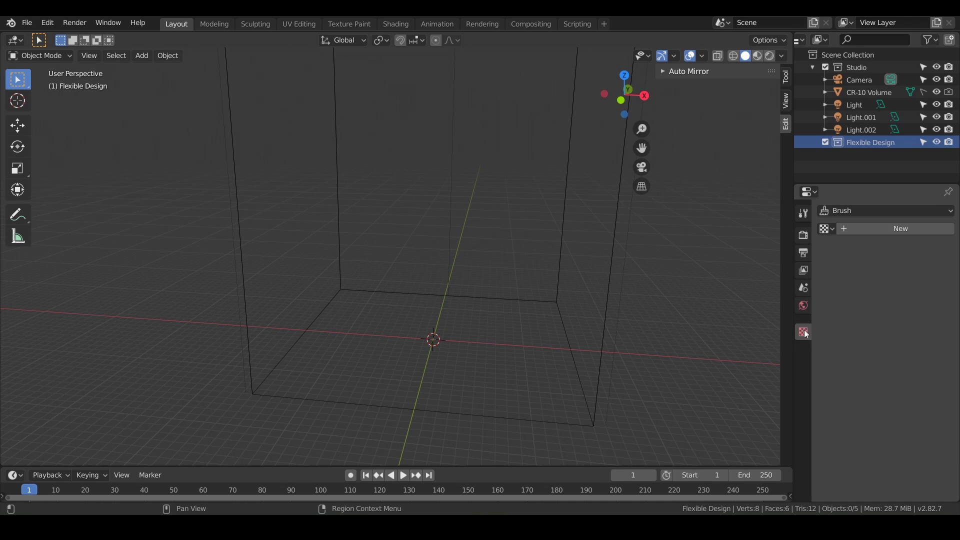
click(871, 229)
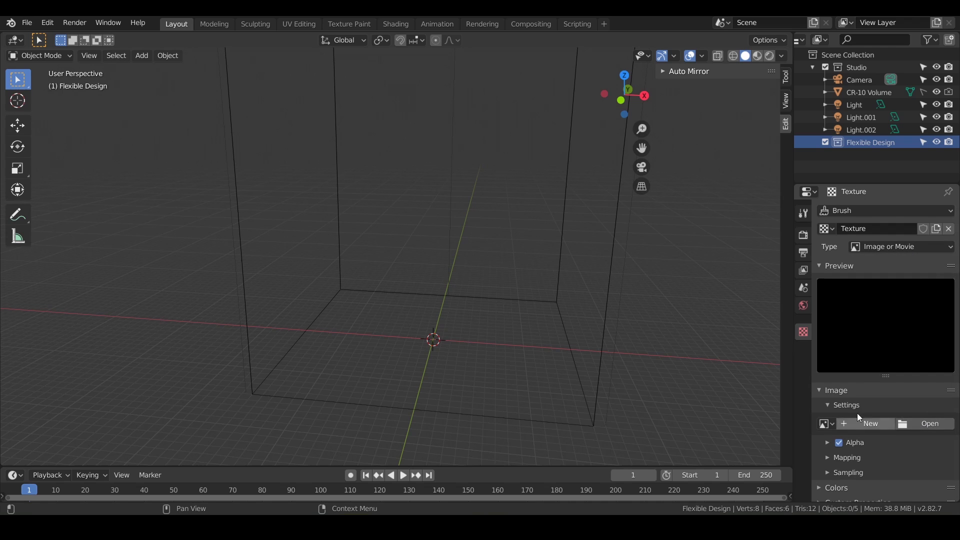
click(821, 391)
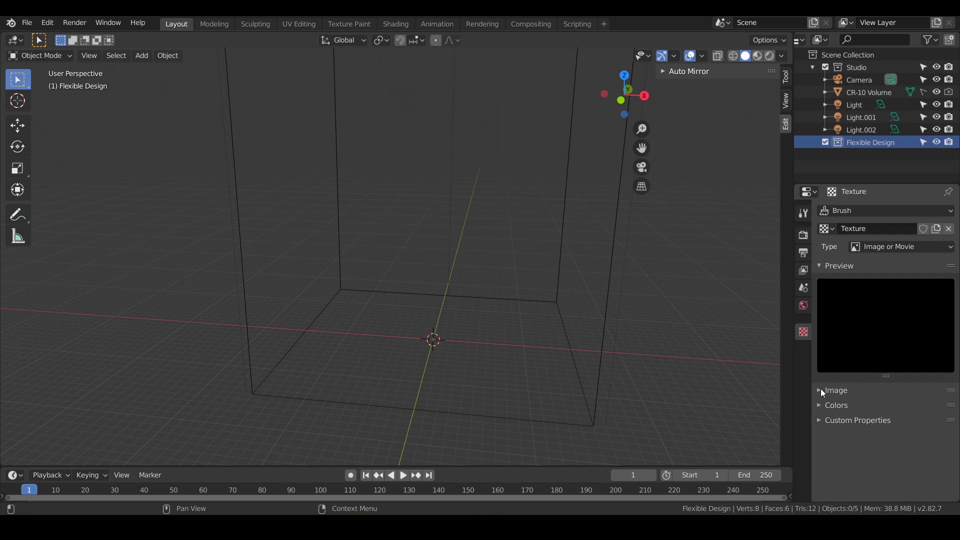
click(820, 393)
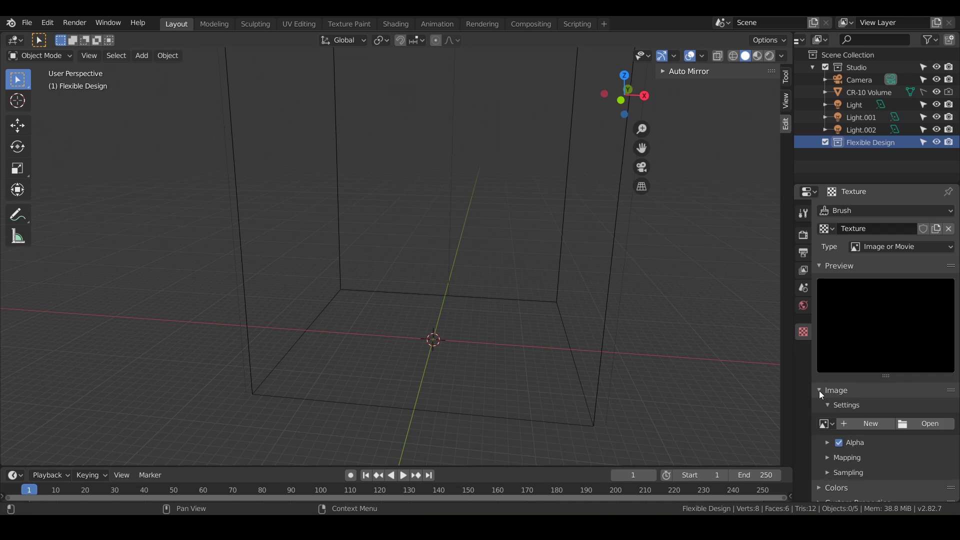
Load LoverLadyVRMoon.png from the Reference Photos folder into the texture
click(931, 424)
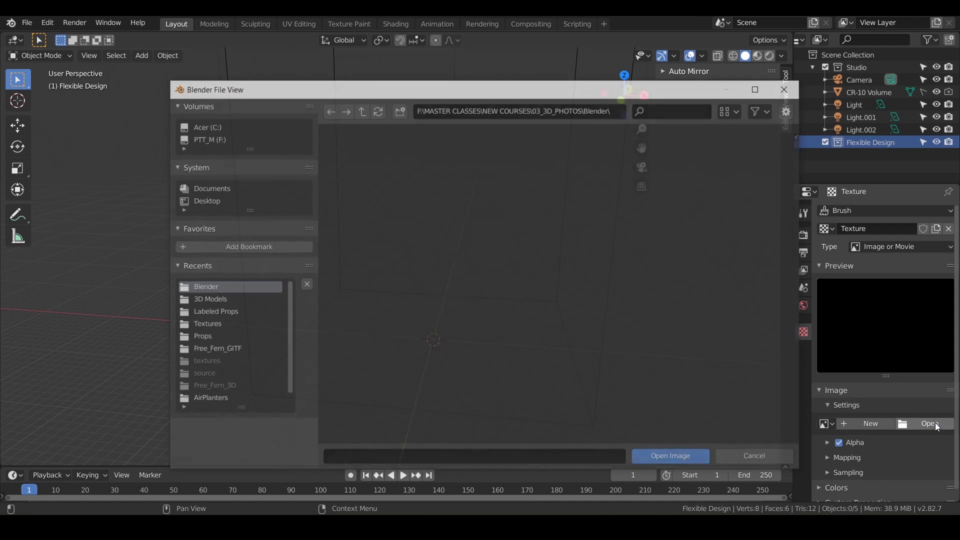
click(361, 110)
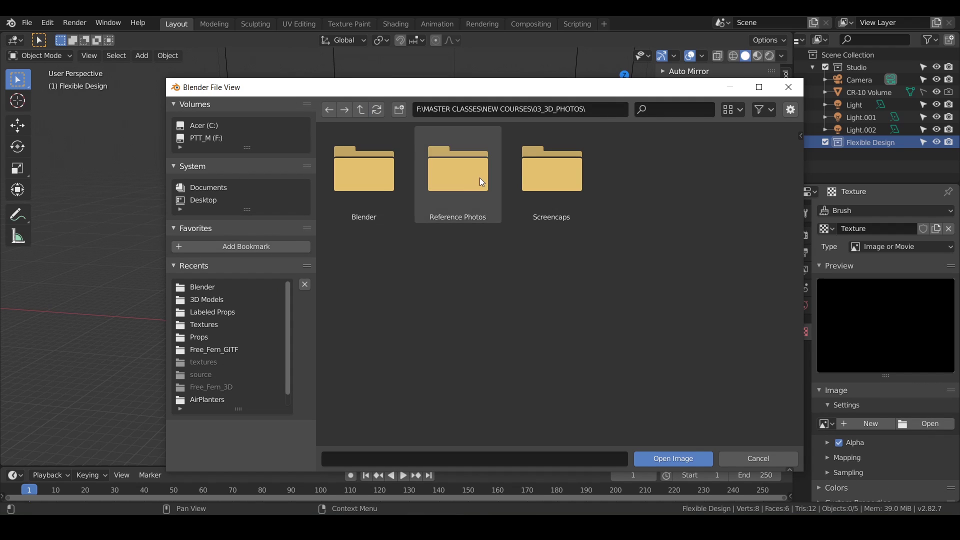
double_click(460, 178)
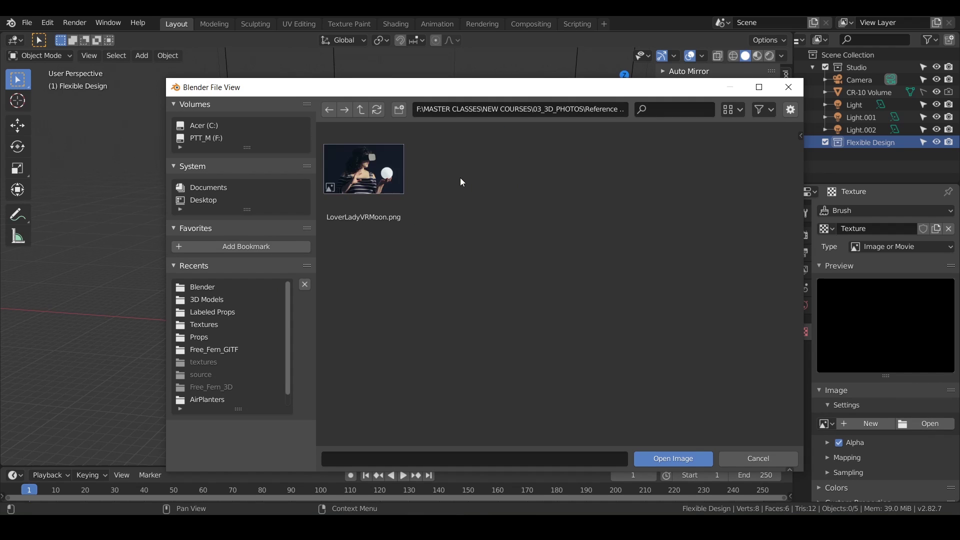
click(371, 186)
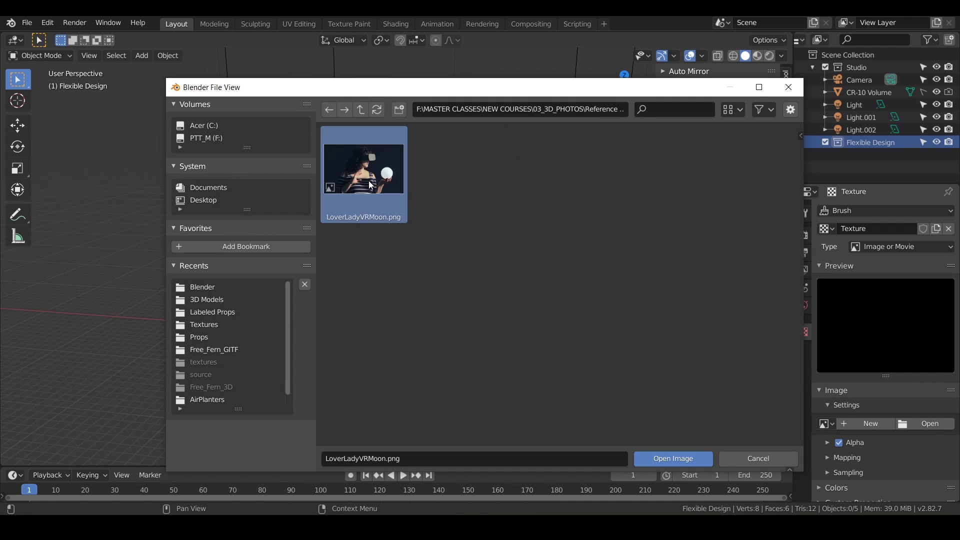
click(677, 457)
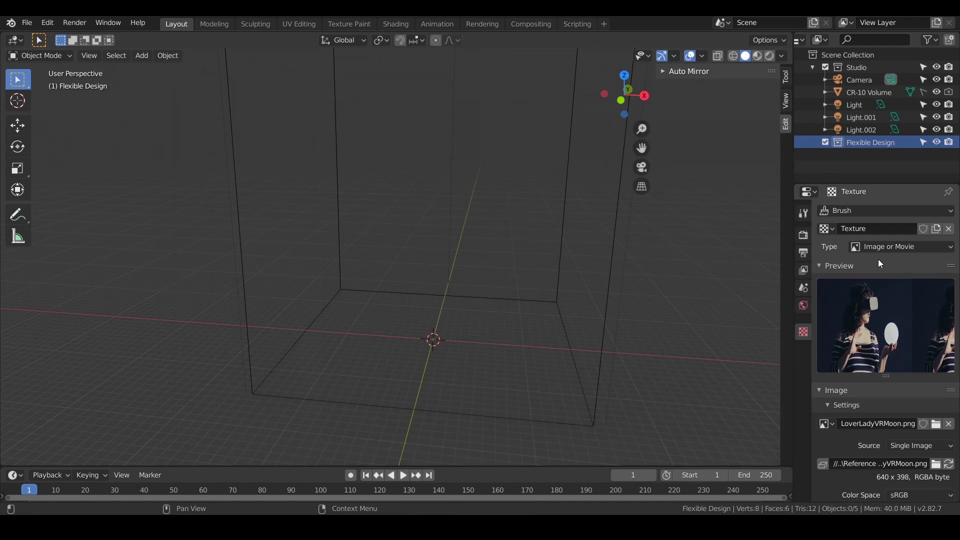
Rename the texture from Texture to Amber and check it in the texture list
click(865, 228)
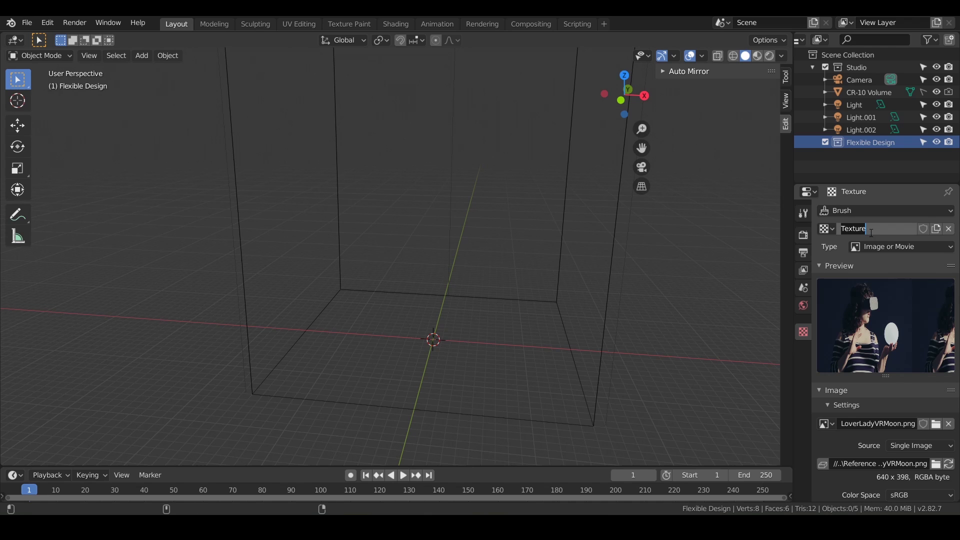
key(BackSpace)
text(Amber)
key(Return)
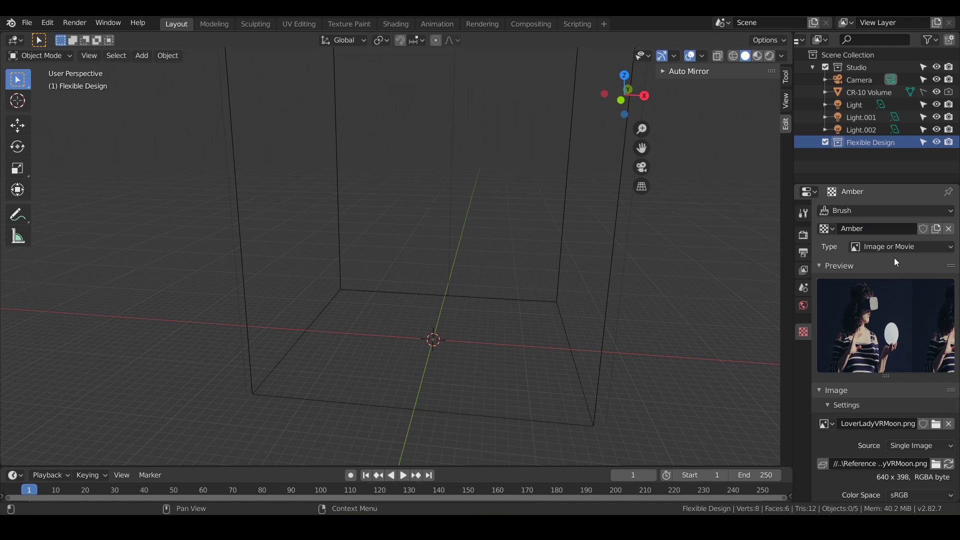
click(832, 230)
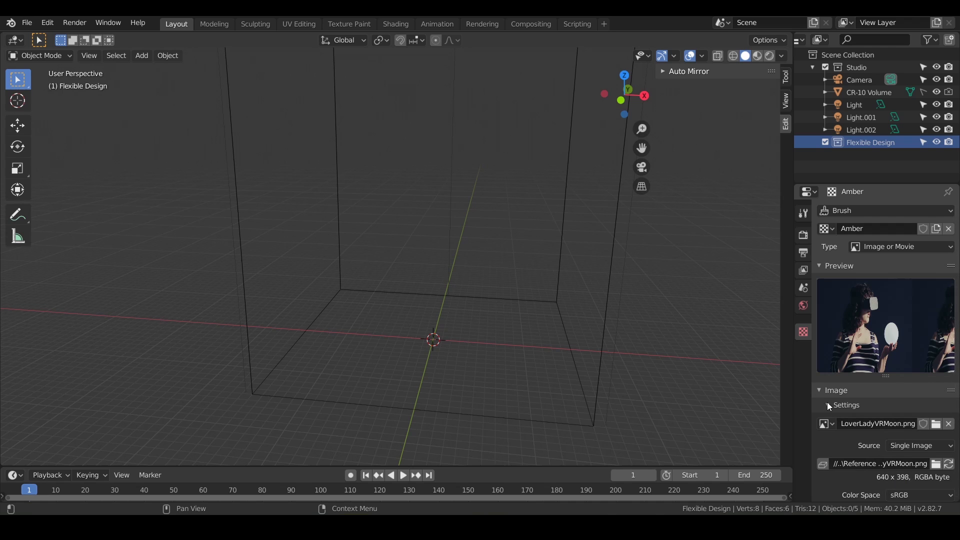
click(827, 403)
click(828, 404)
scroll(838, 449, down, 1)
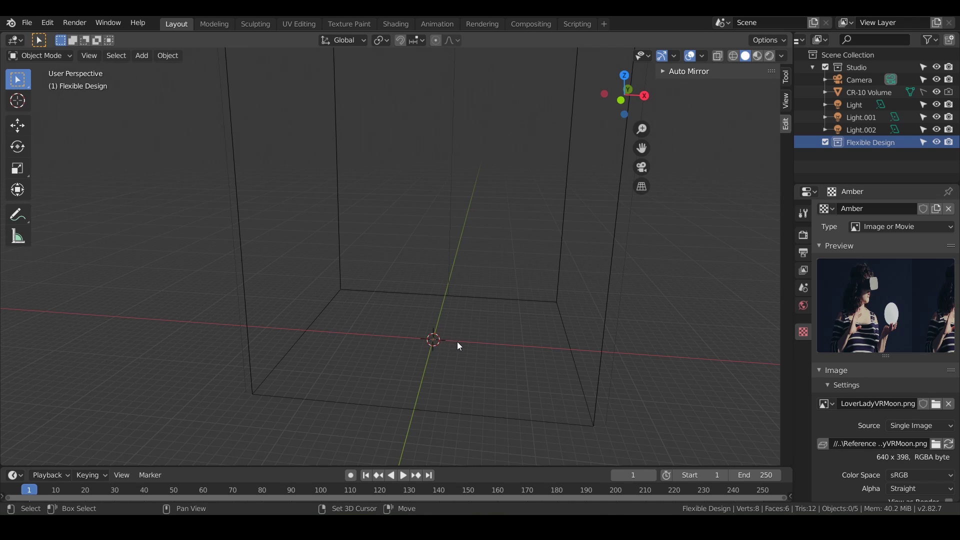
Snap the 3D cursor to the world origin, add a plane there and frame it
key(shift+s)
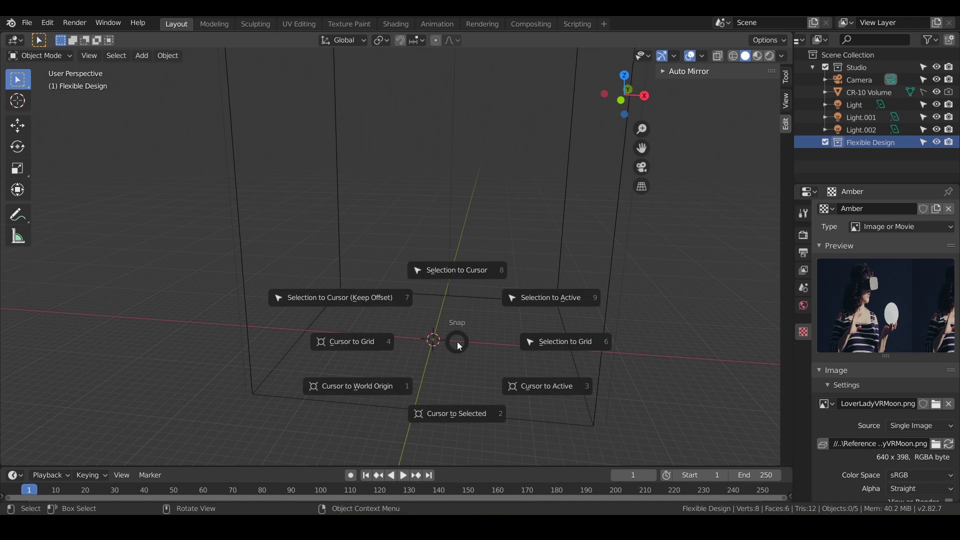
click(373, 386)
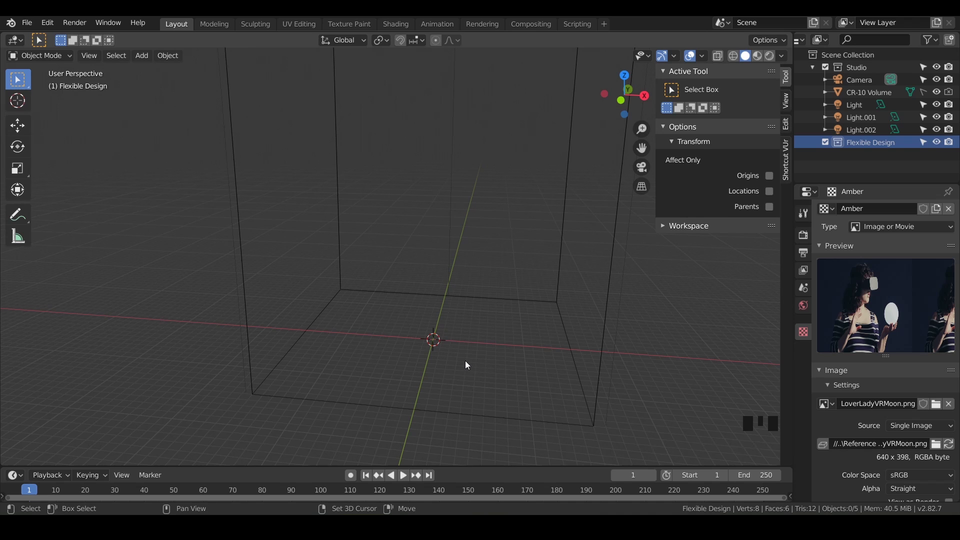
key(shift+a)
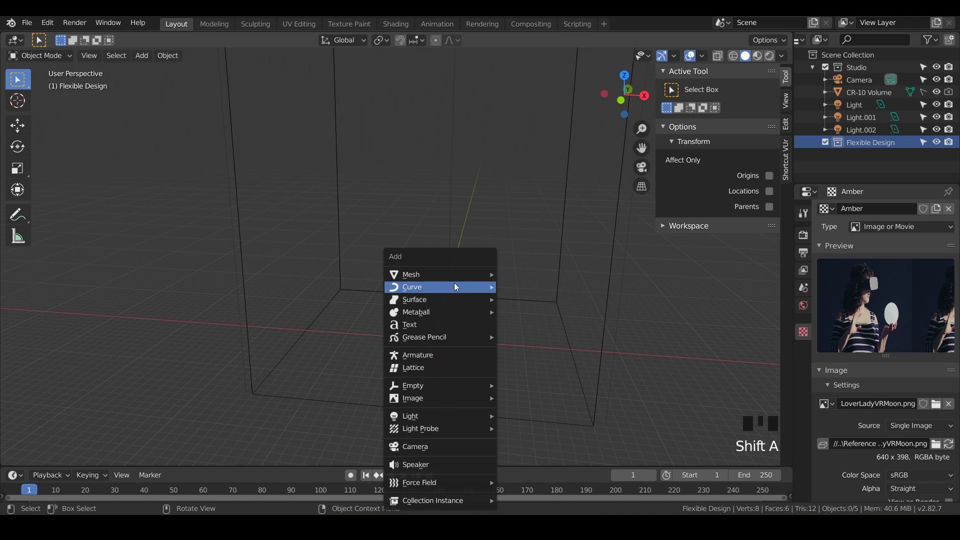
mouse_move(444, 274)
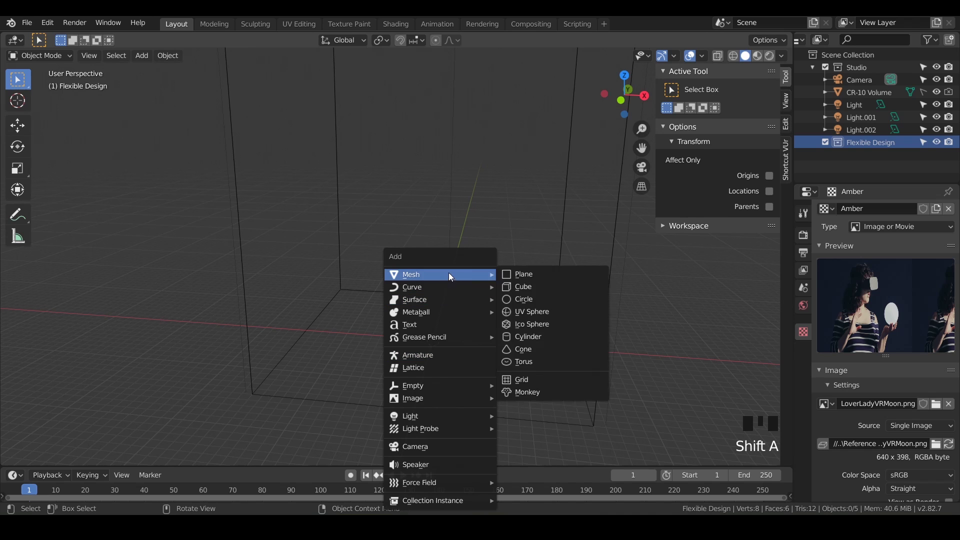
click(513, 274)
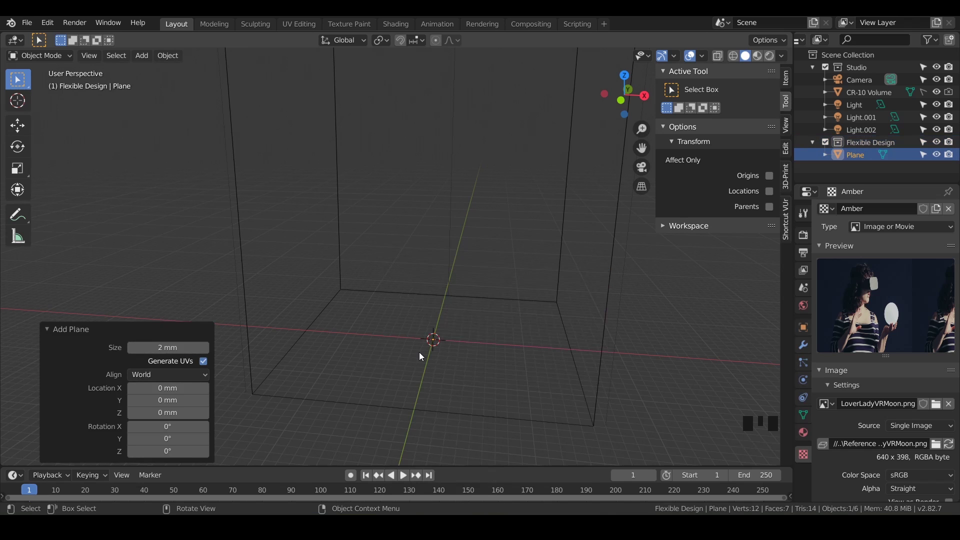
key(KP_Decimal)
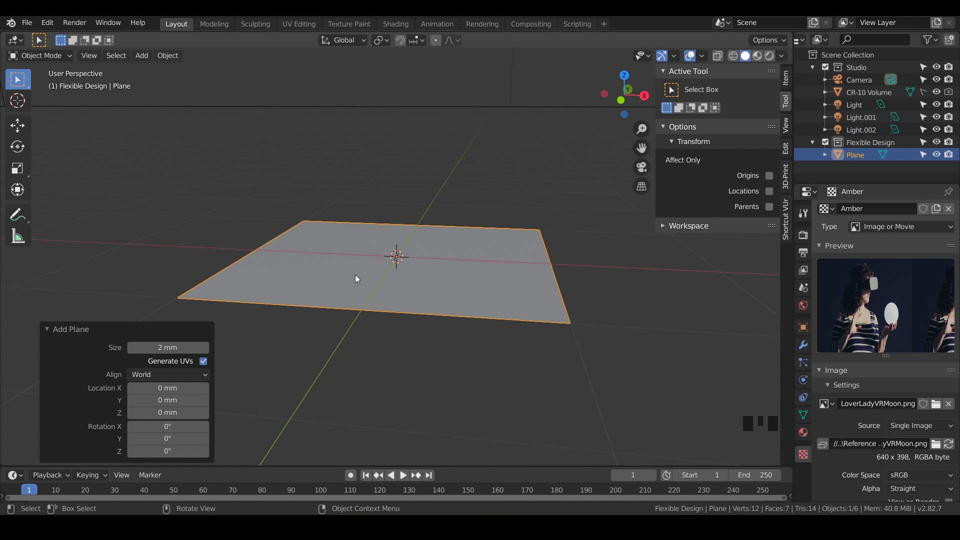
click(453, 373)
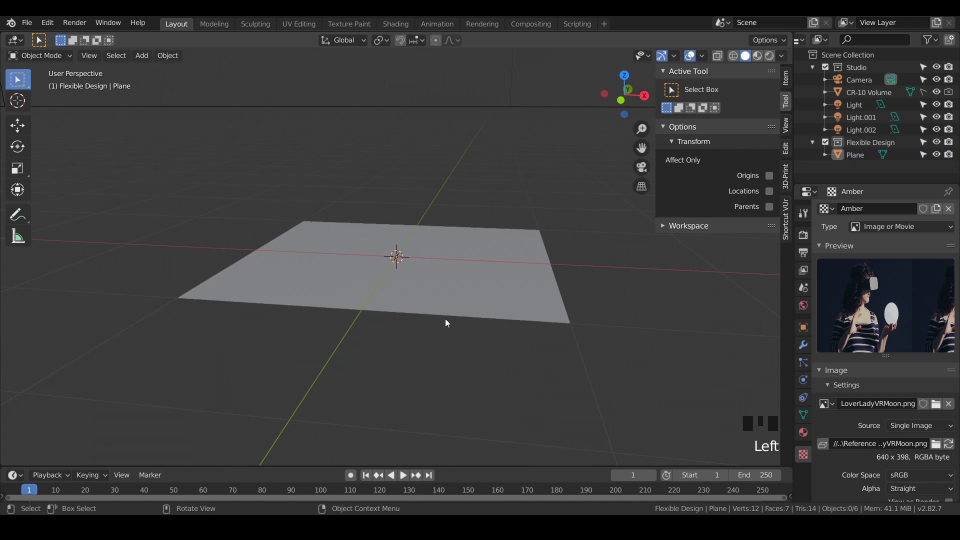
Select the plane and show its transform values in the sidebar Item panel
click(452, 304)
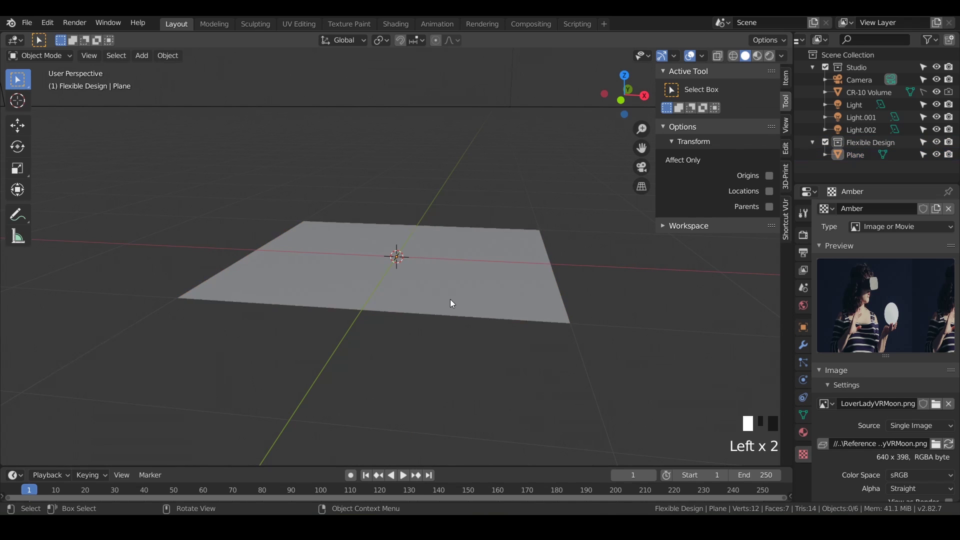
click(787, 79)
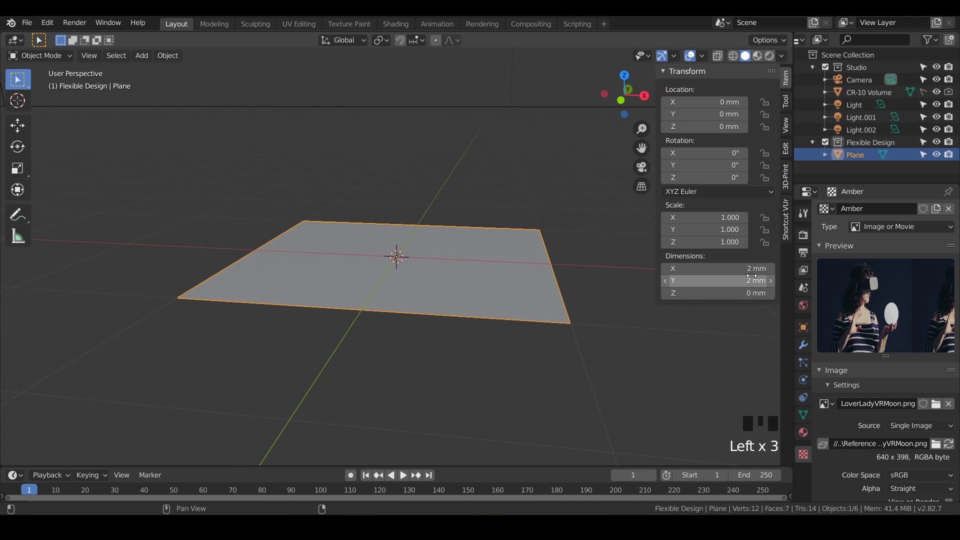
scroll(557, 315, down, 20)
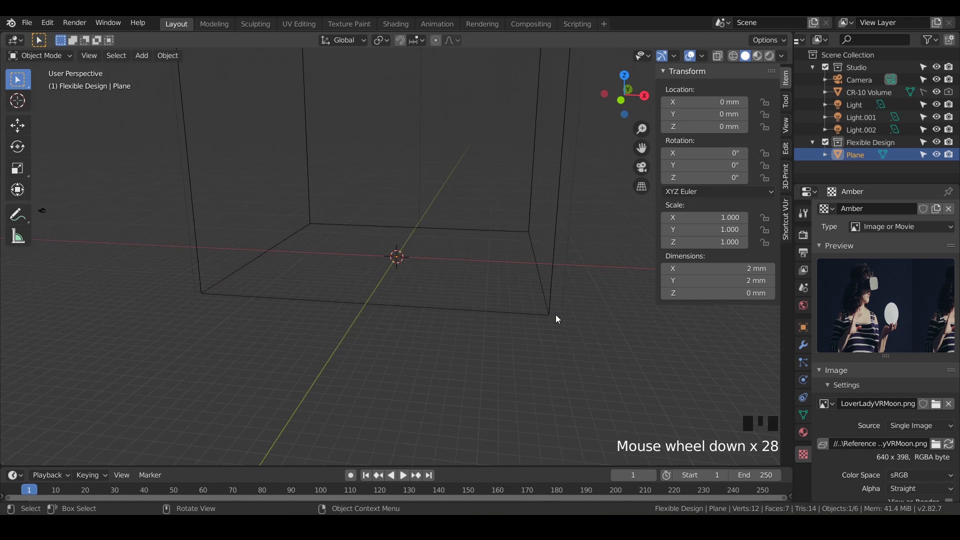
scroll(556, 315, up, 20)
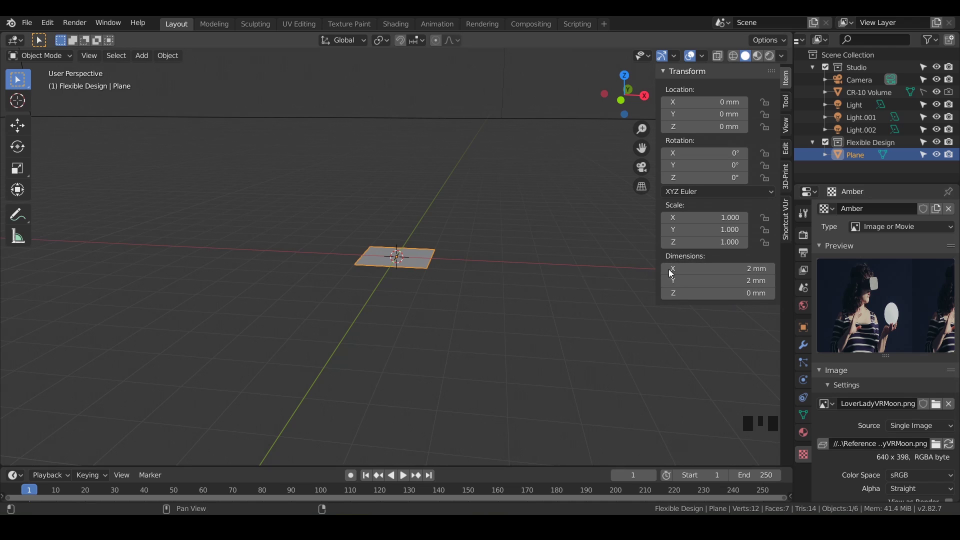
Set the plane's dimensions to 640/5 by 398/5, giving 128 × 79.6 mm
click(697, 270)
key(Return)
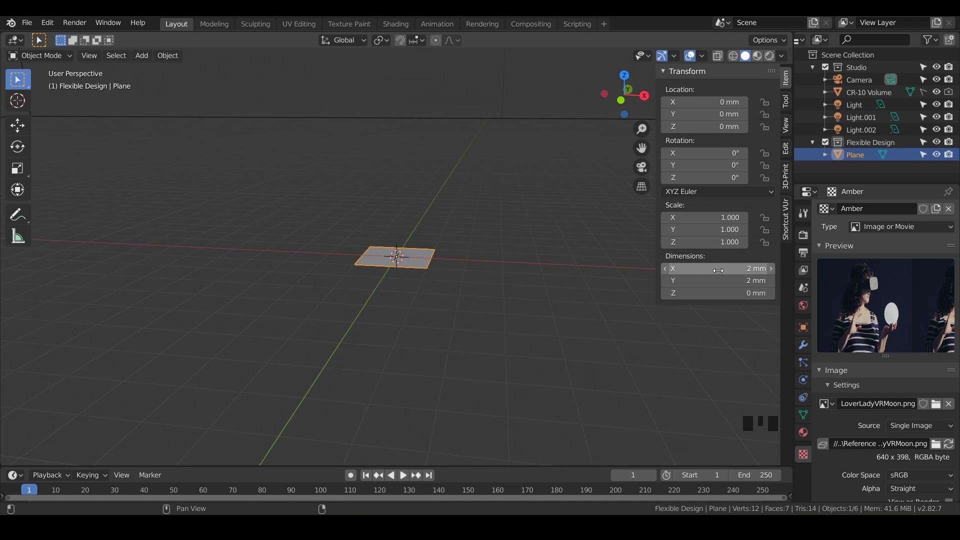
click(428, 261)
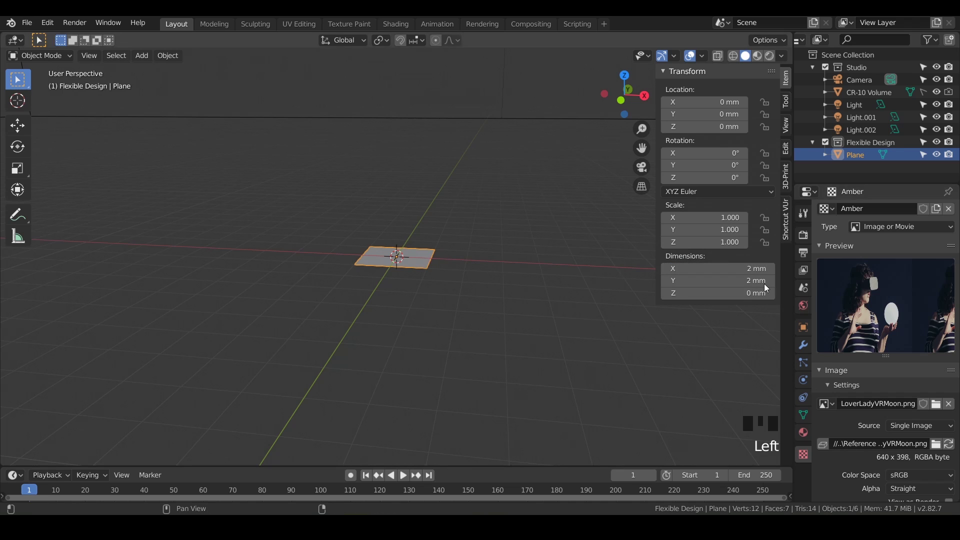
click(741, 271)
text(640/5)
key(Return)
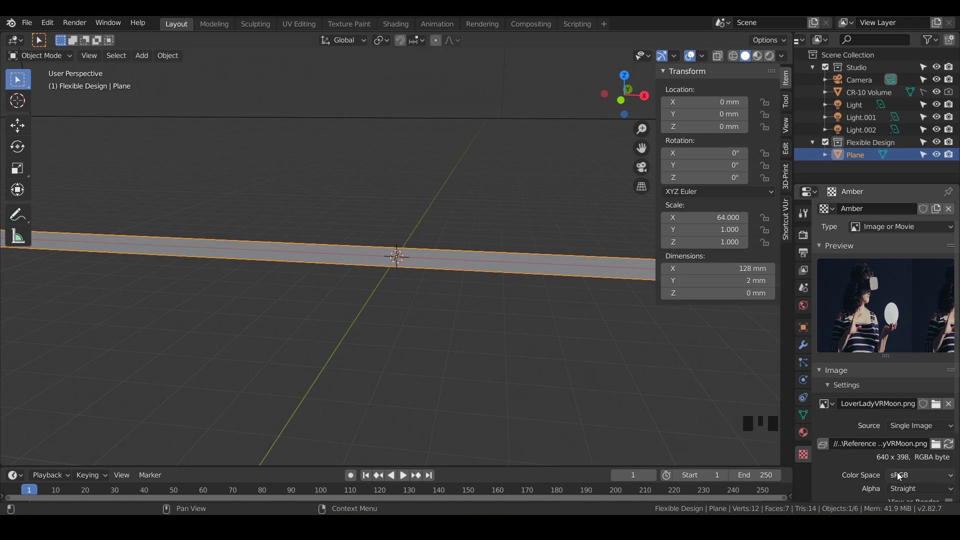
click(739, 281)
text(398/5)
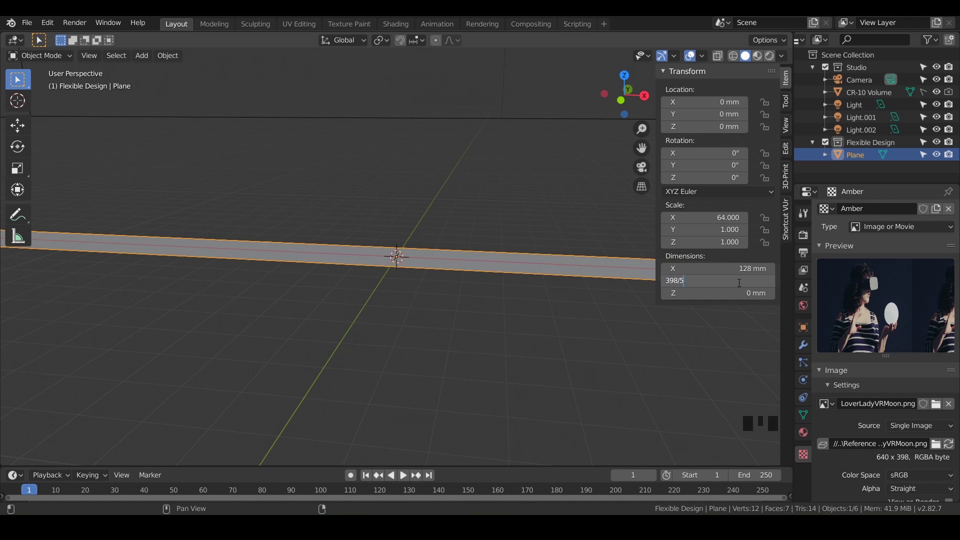
key(Return)
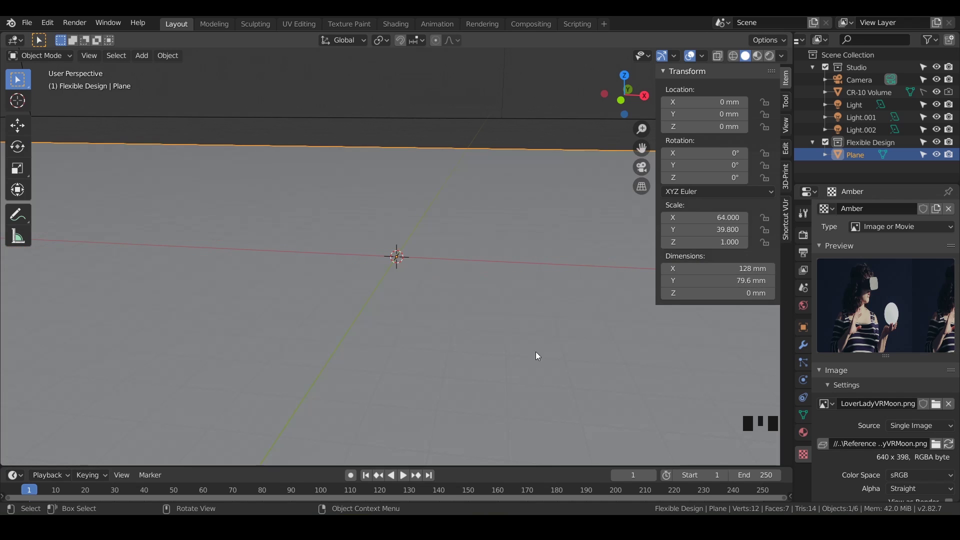
scroll(532, 336, down, 13)
scroll(531, 335, down, 5)
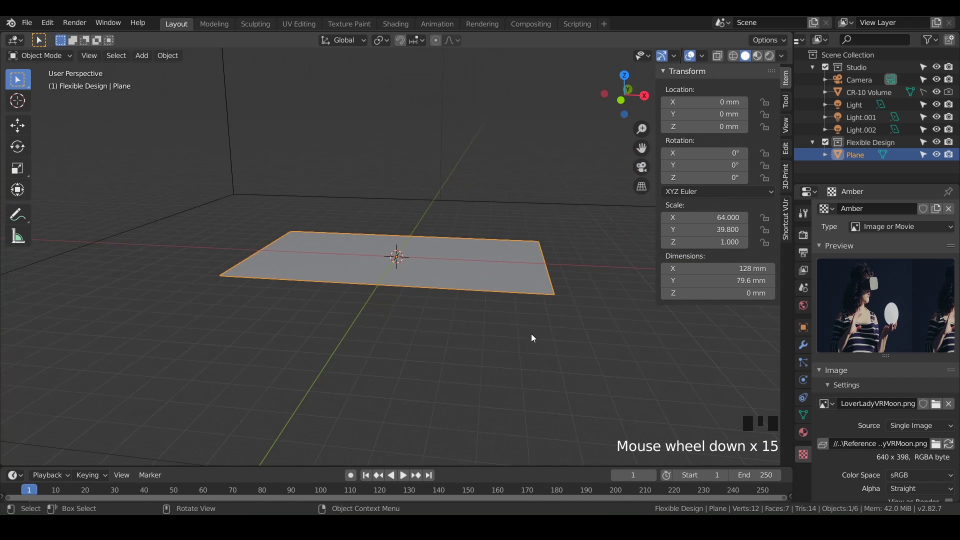
middle_drag(486, 322, 494, 366)
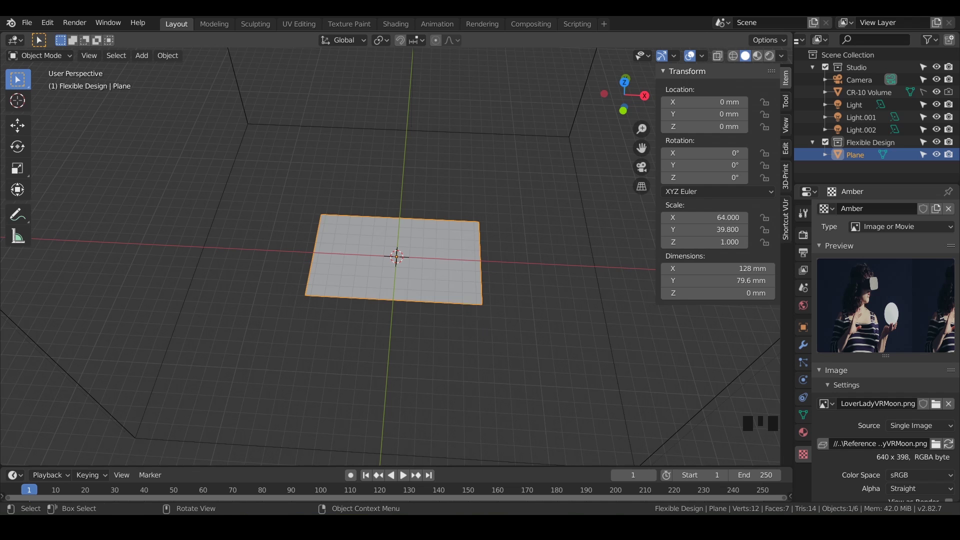
key(s)
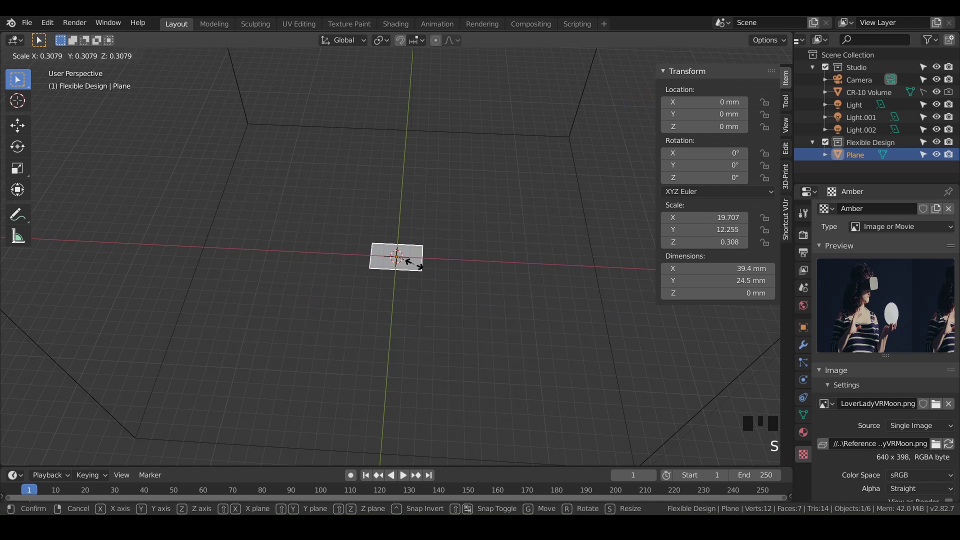
key(Escape)
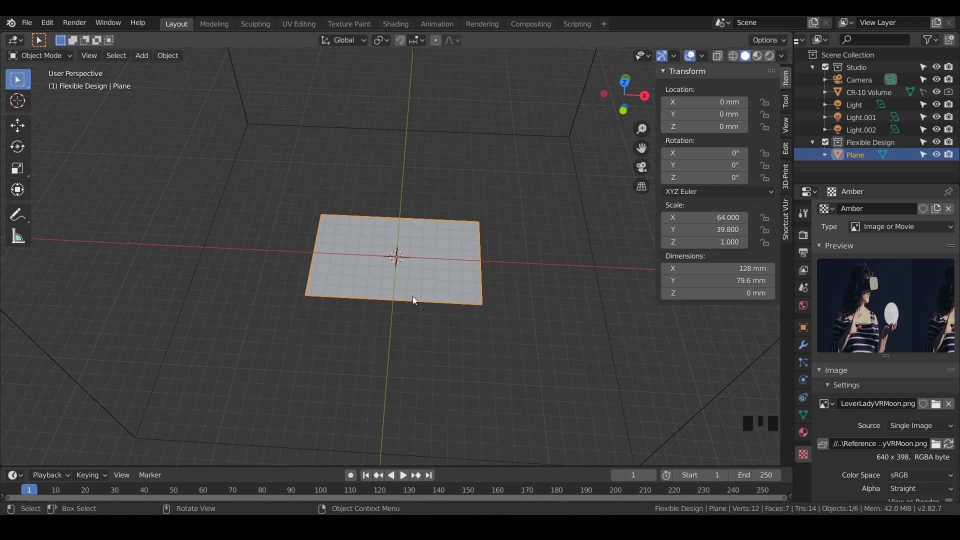
click(426, 282)
Apply the plane's scale with Ctrl+A so it reads 1.000 at 128 × 79.6 mm
key(shift)
key(ctrl)
key(ctrl+a)
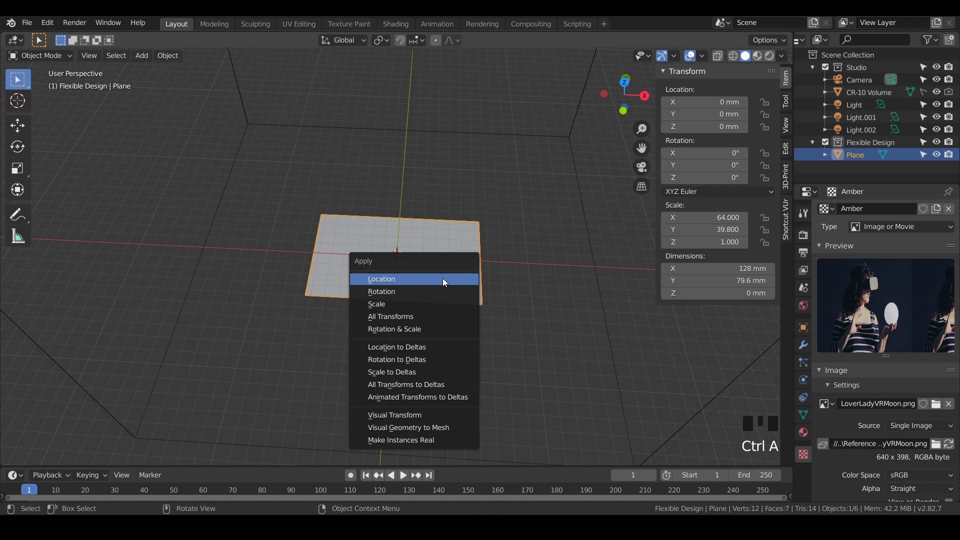
click(380, 304)
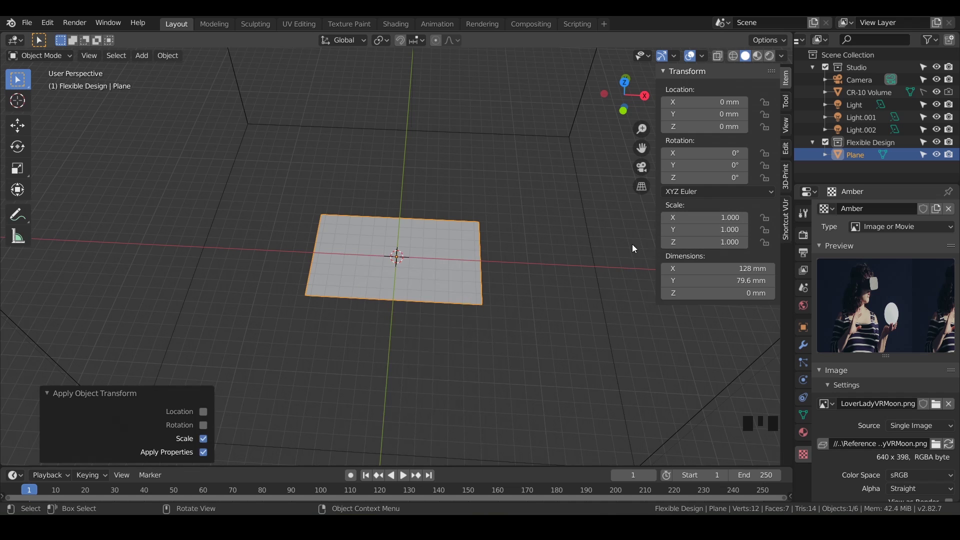
middle_drag(463, 318, 460, 292)
scroll(506, 333, up, 3)
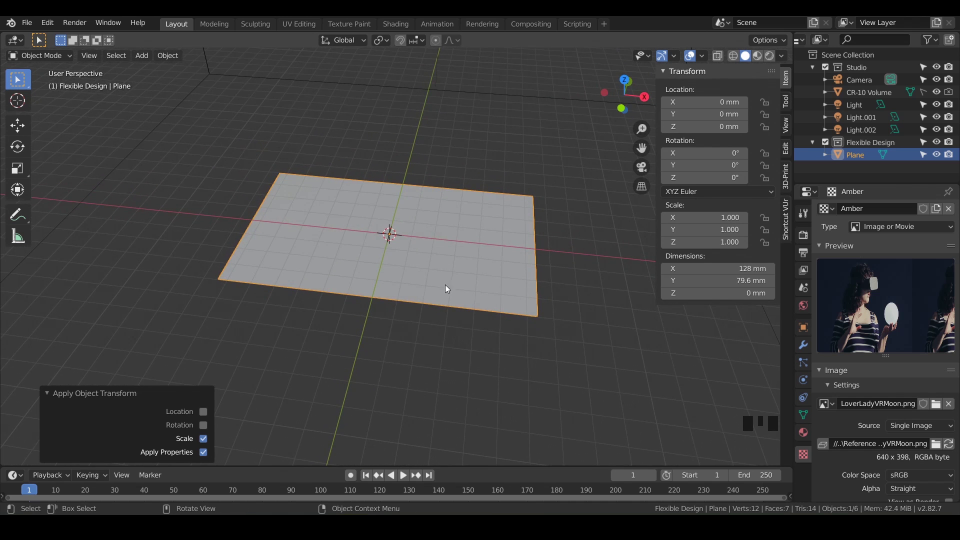
Put the plane into Edit Mode and select its whole mesh
click(448, 289)
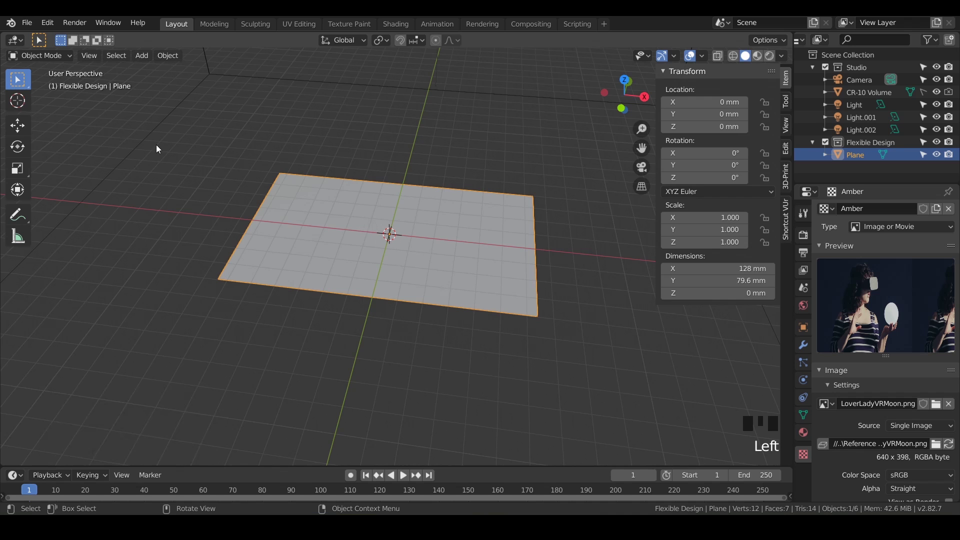
click(58, 53)
click(44, 83)
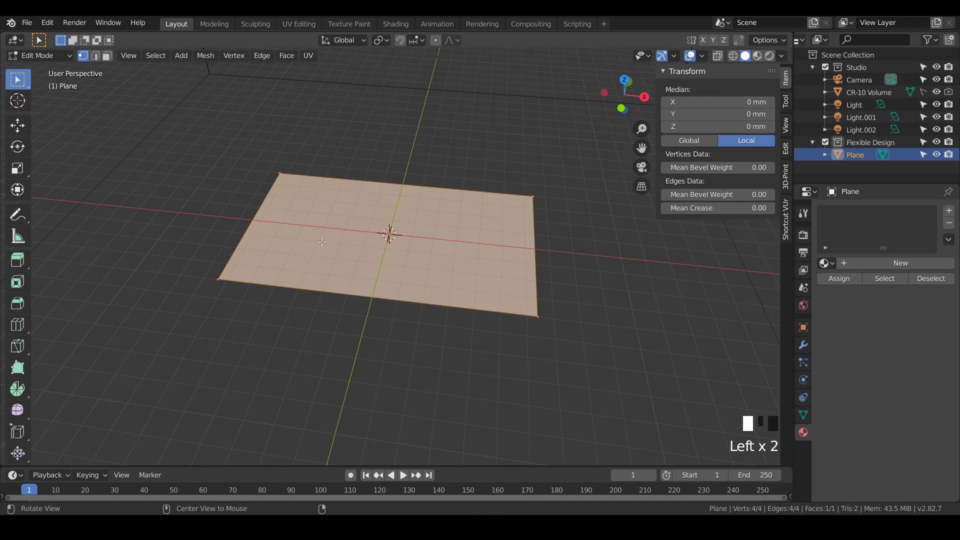
middle_drag(328, 243, 286, 156)
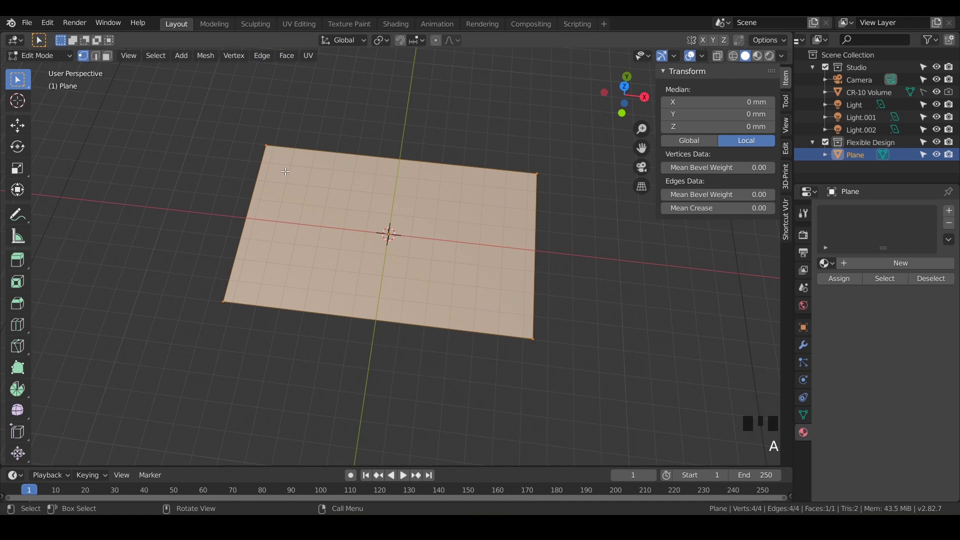
key(alt+a)
key(a)
Subdivide the plane with 100 cuts into a 10,404-vertex grid and zoom to inspect it
click(260, 57)
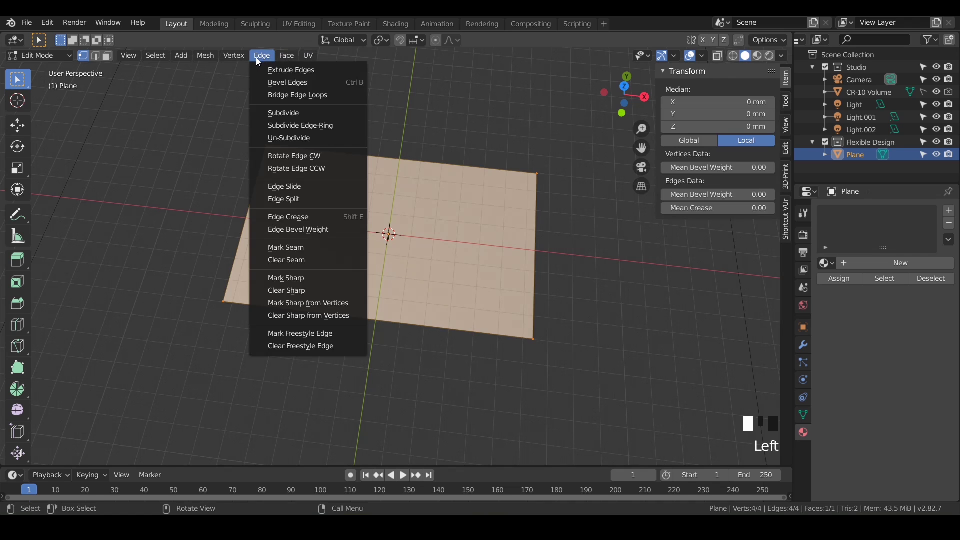
click(285, 113)
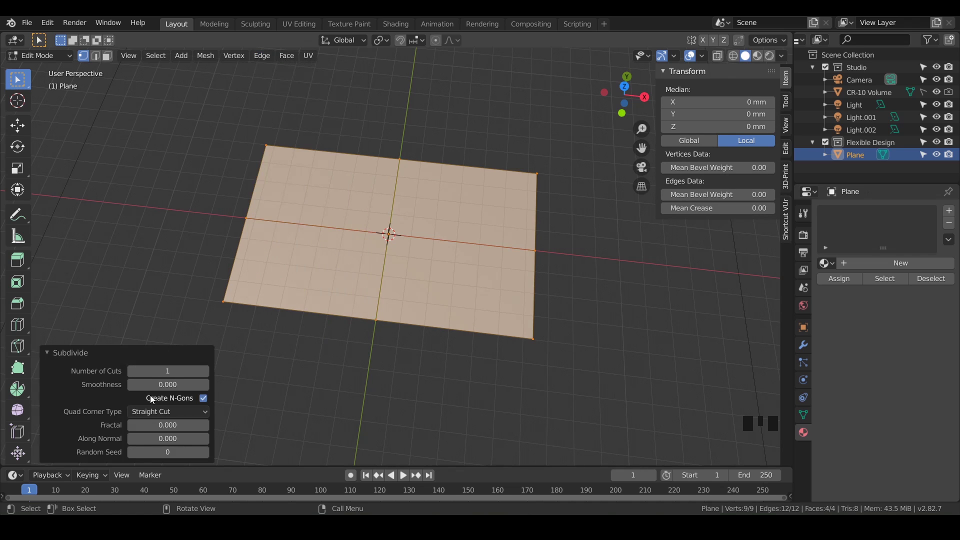
click(47, 353)
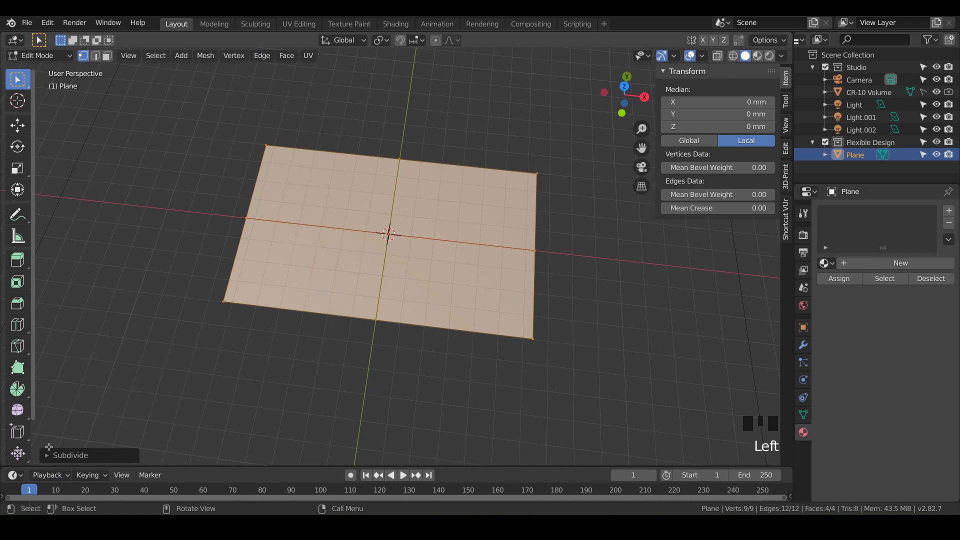
click(48, 456)
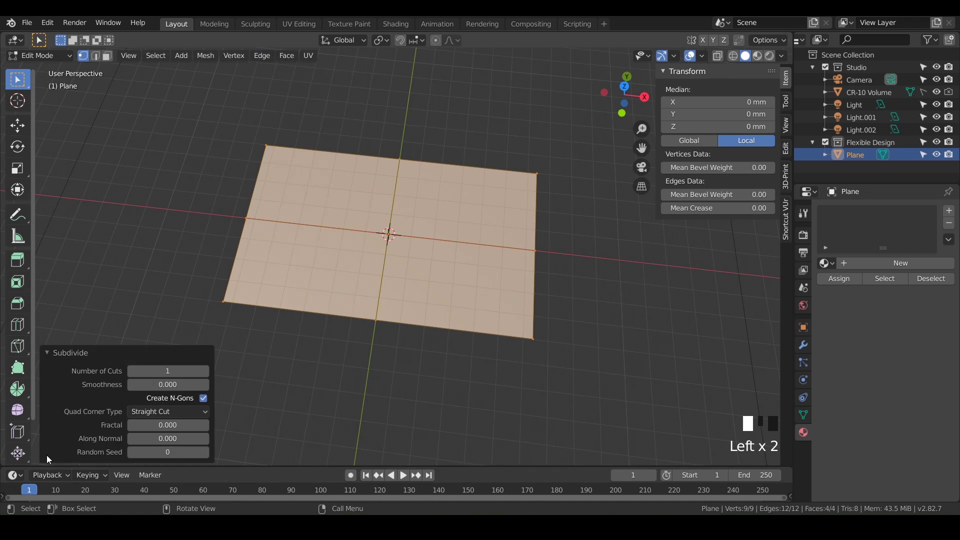
click(165, 372)
text(100)
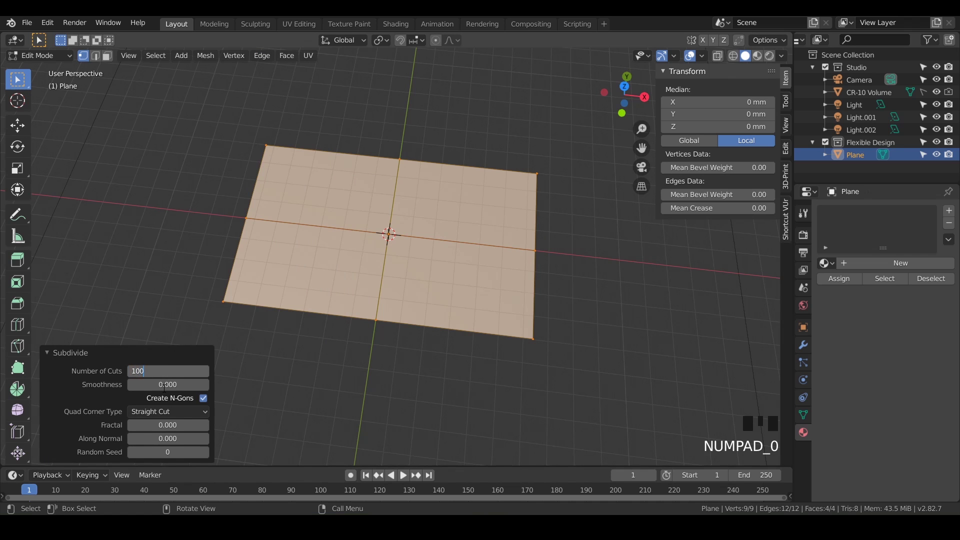
key(Return)
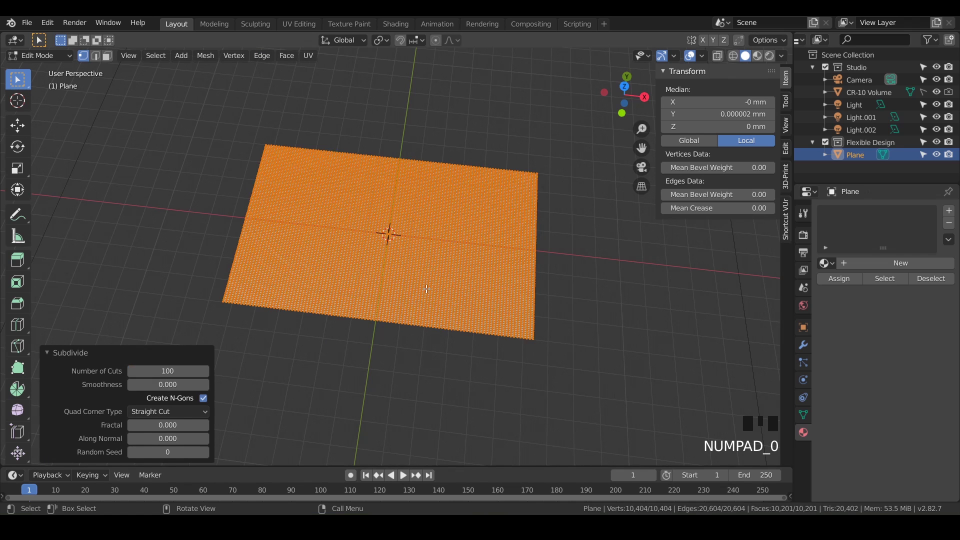
scroll(426, 289, up, 12)
scroll(426, 289, up, 4)
scroll(426, 289, down, 16)
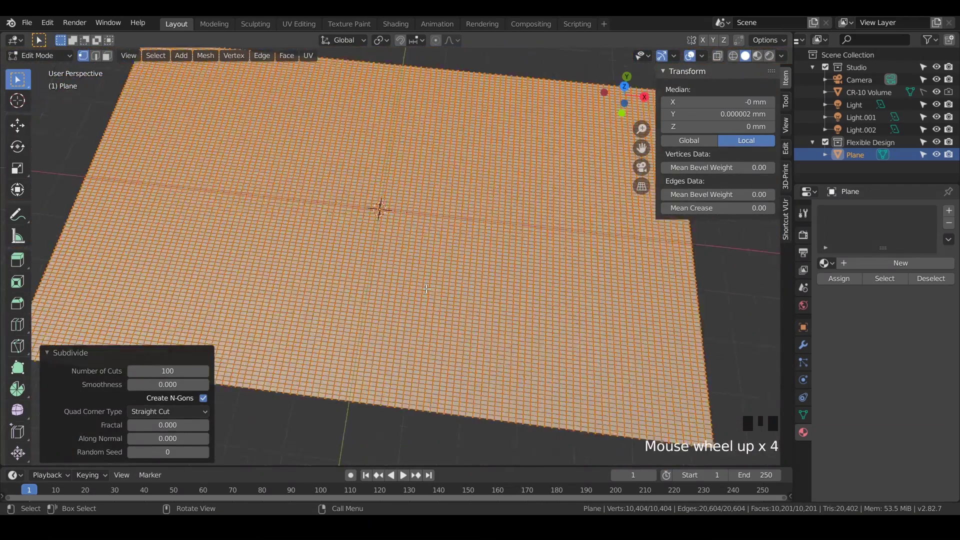
scroll(426, 290, up, 8)
scroll(426, 289, down, 2)
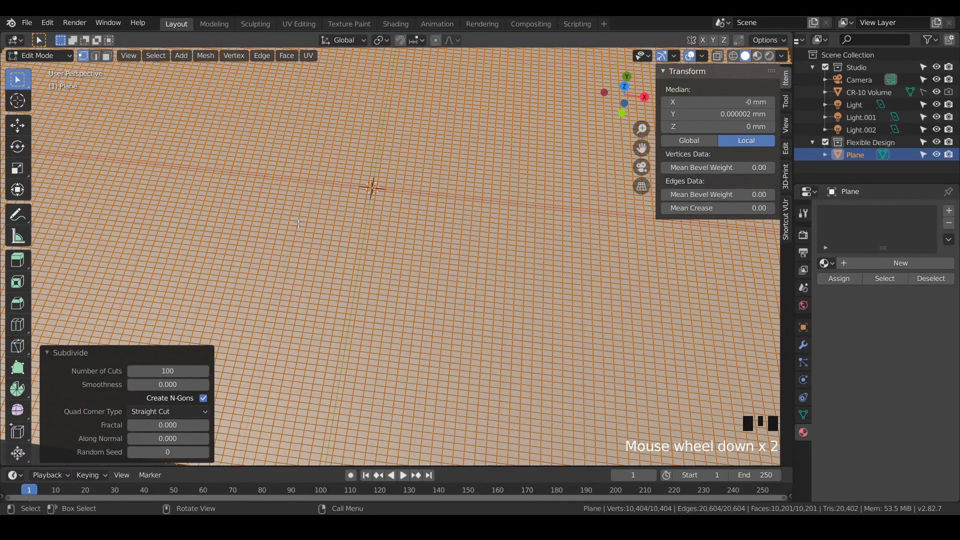
scroll(299, 223, down, 5)
Select all vertices and subdivide again with 2 cuts, reaching 92,416 vertices
click(301, 346)
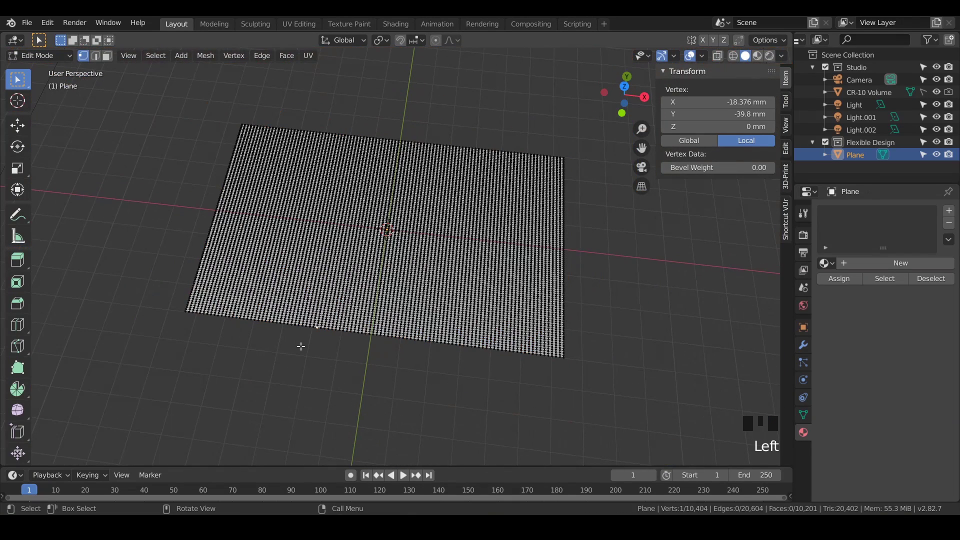
key(a)
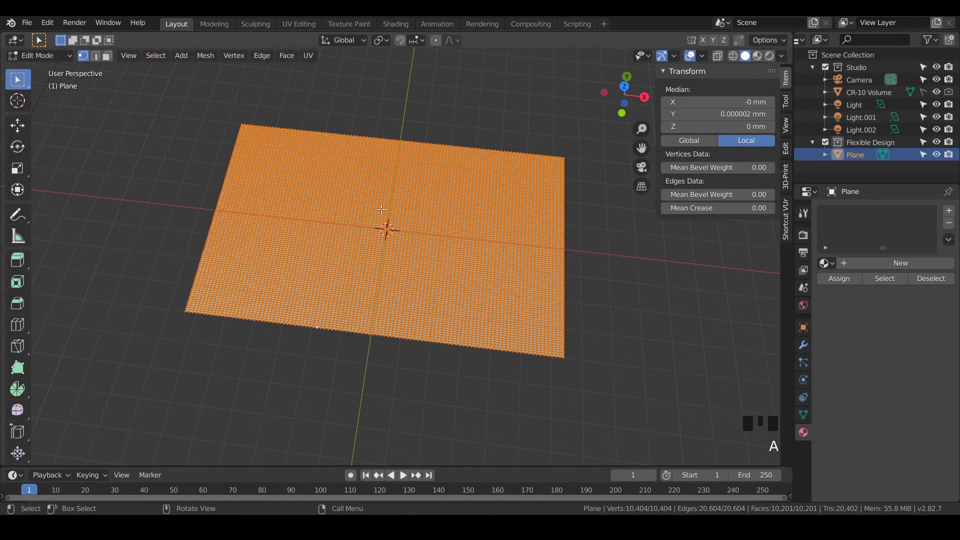
click(263, 56)
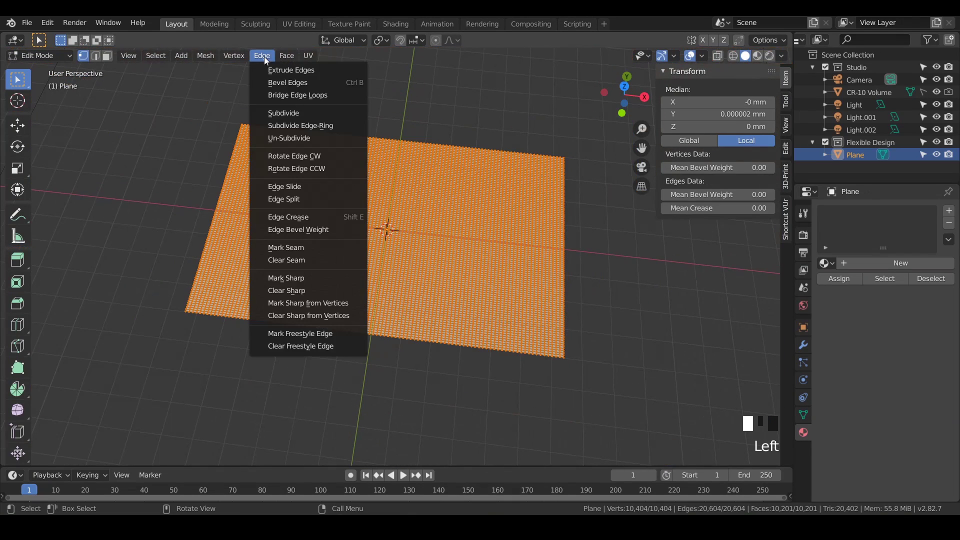
click(273, 115)
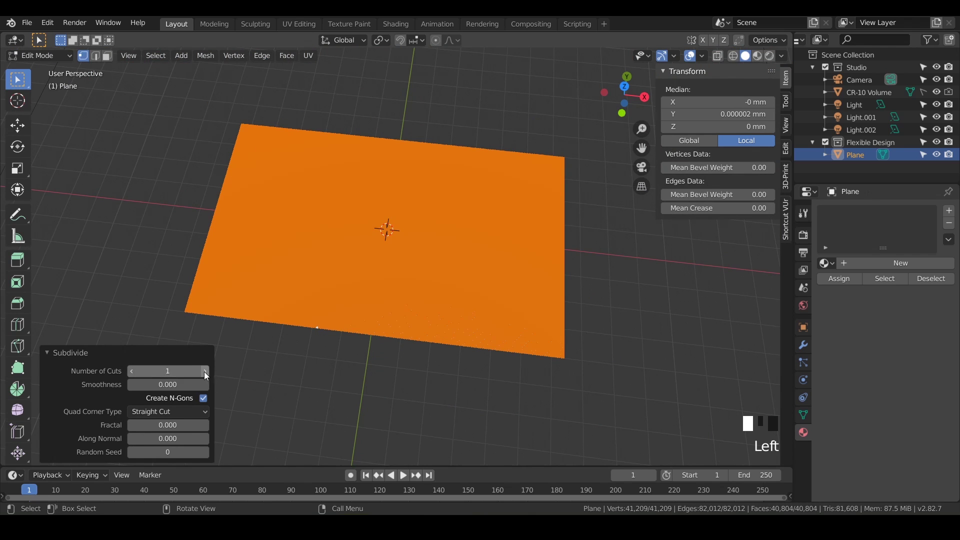
click(182, 370)
text(2)
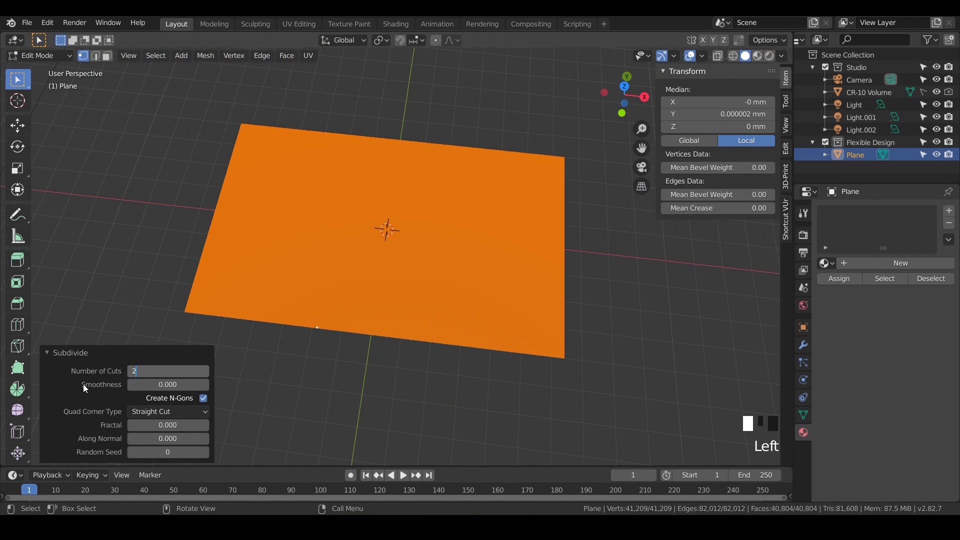
key(Return)
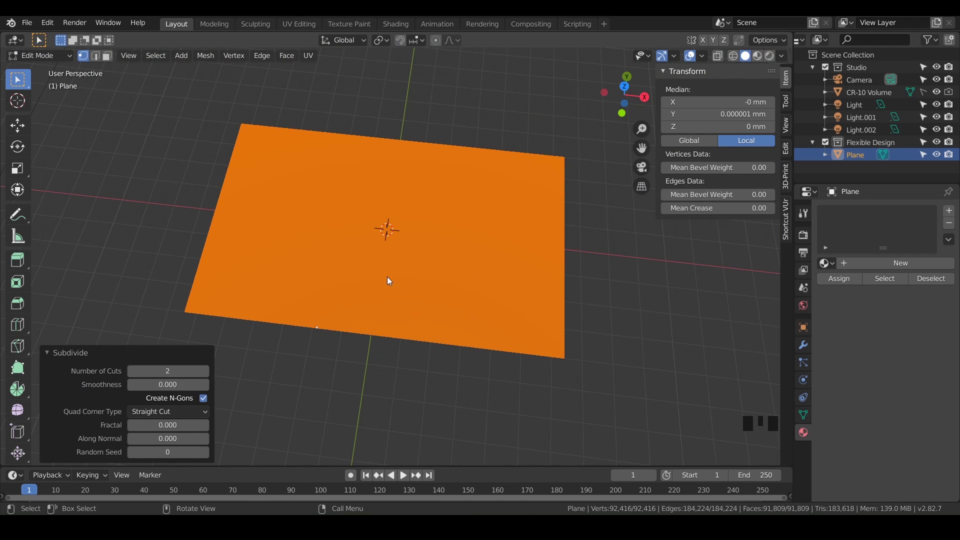
scroll(389, 281, up, 6)
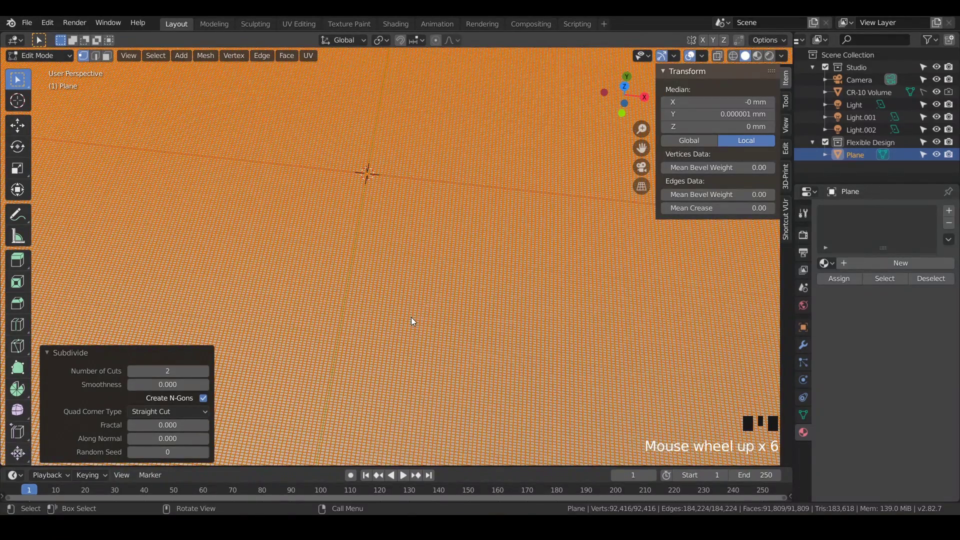
scroll(347, 325, down, 3)
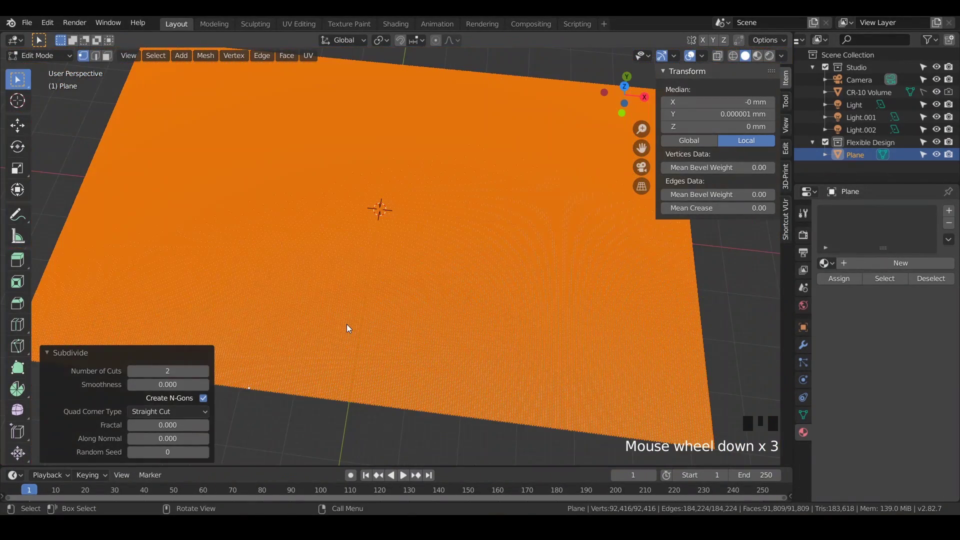
Select a vertex to finish the subdivision, switch the plane to Object Mode and view it from above
click(409, 311)
key(Tab)
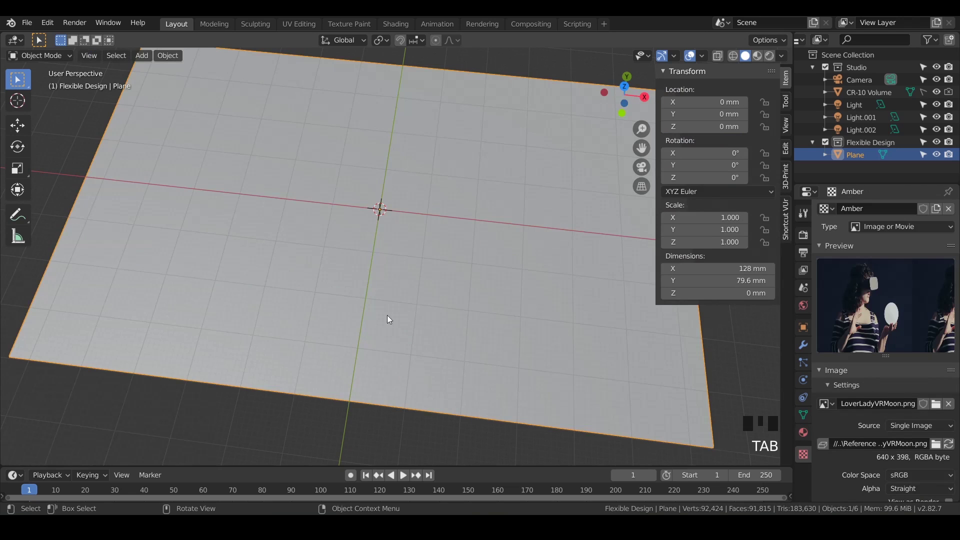
middle_drag(379, 319, 362, 275)
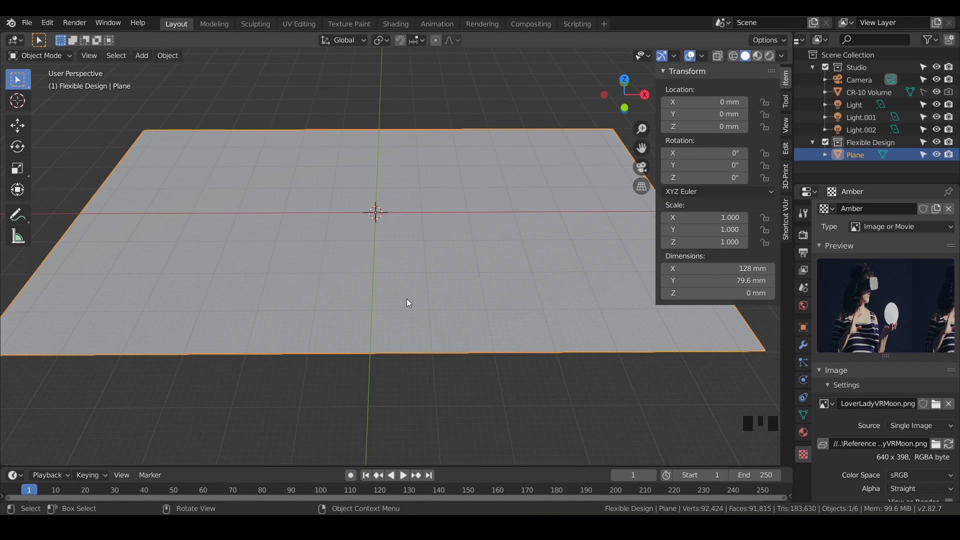
middle_drag(418, 308, 413, 349)
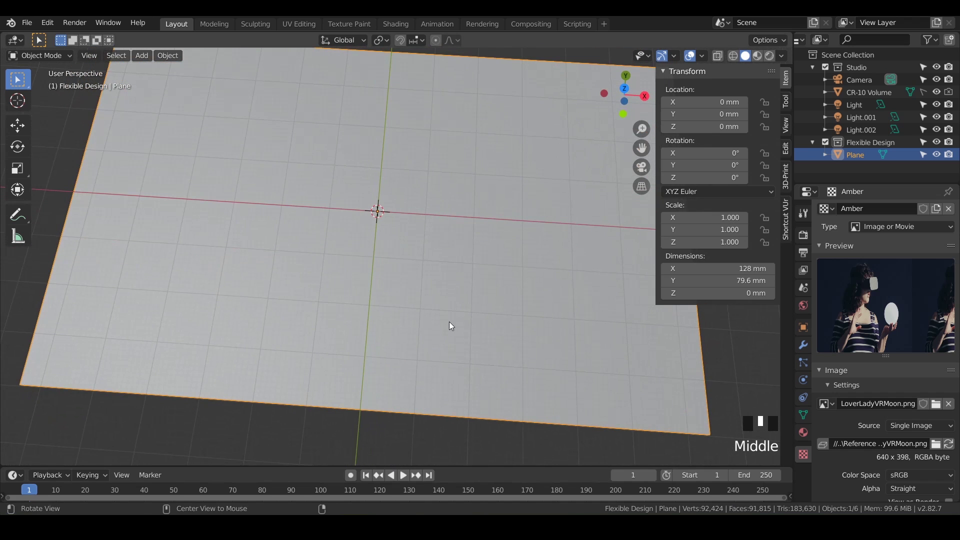
scroll(462, 305, down, 2)
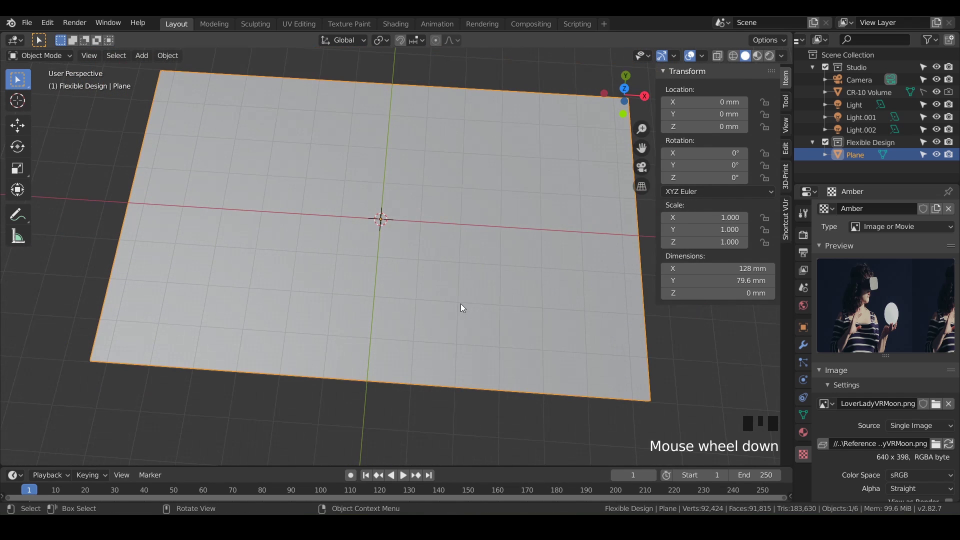
mouse_move(460, 311)
shift+middle_down()
mouse_move(469, 347)
mouse_move(440, 270)
mouse_move(456, 303)
shift+middle_up()
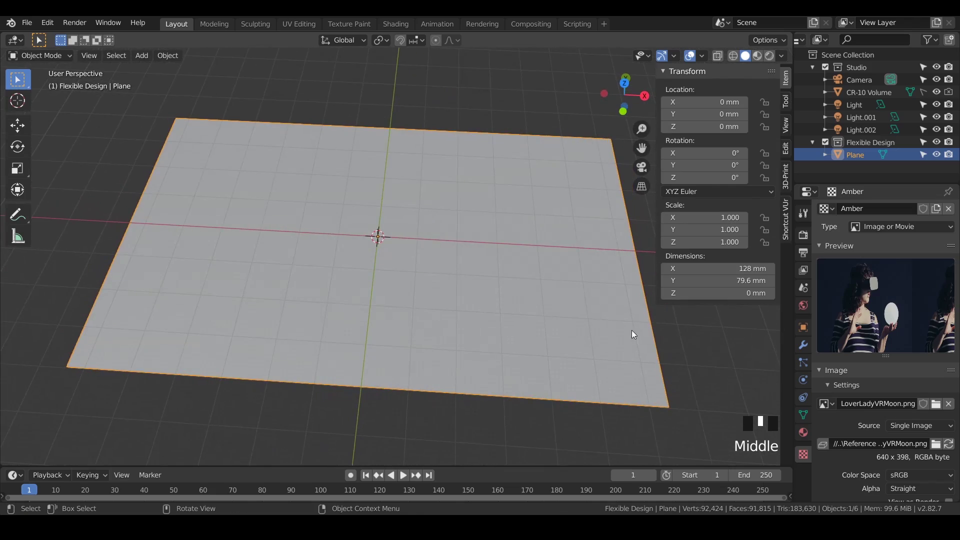
Re-enter Edit Mode to inspect the dense mesh, then return to Object Mode
key(Tab)
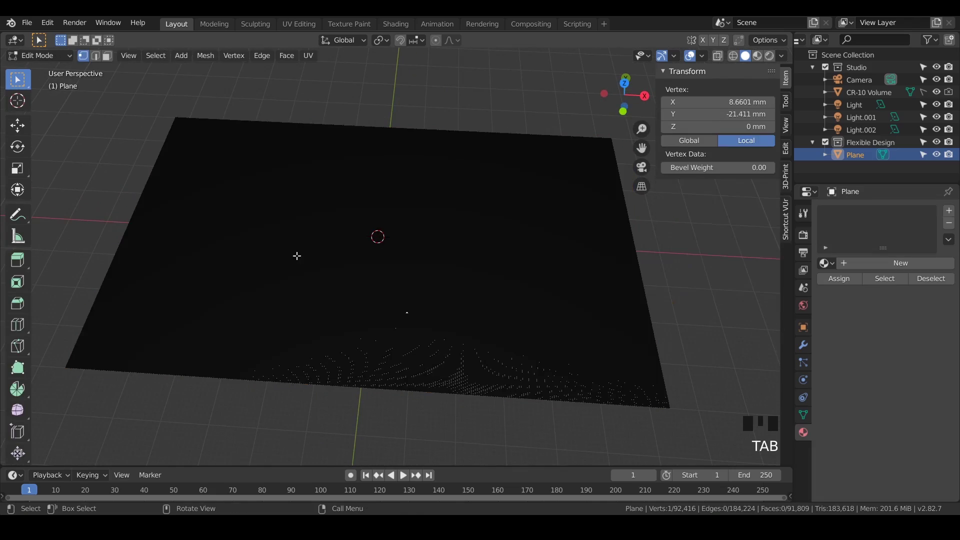
middle_drag(385, 287, 382, 317)
scroll(381, 315, up, 4)
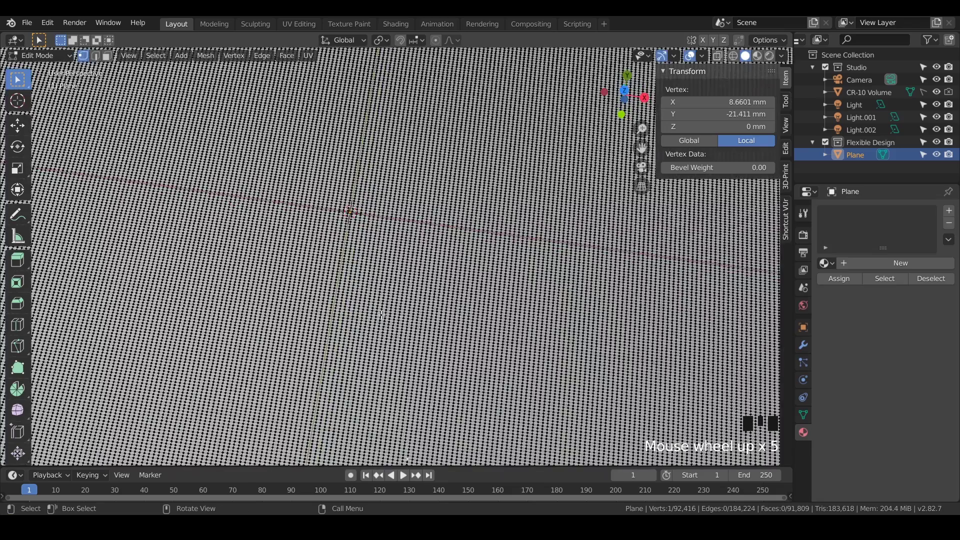
scroll(381, 316, down, 4)
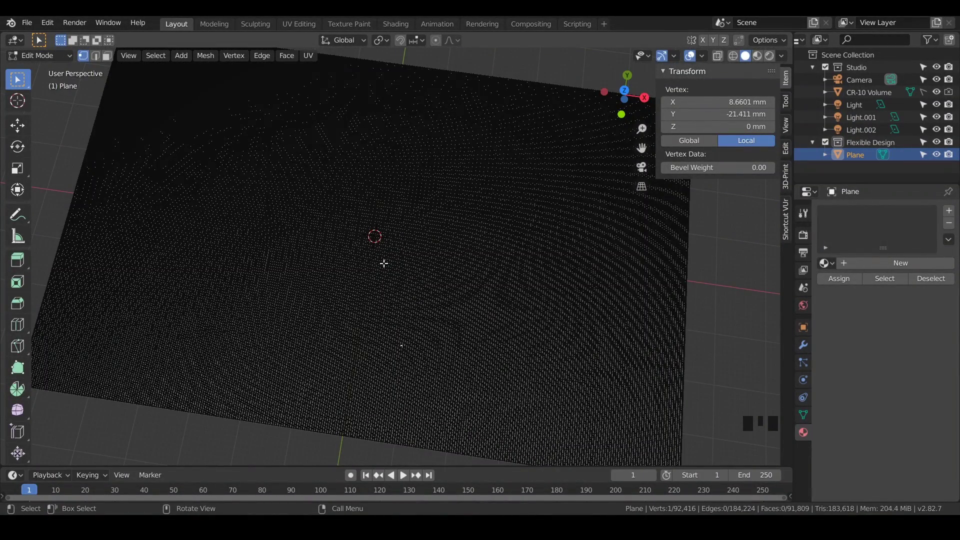
key(Tab)
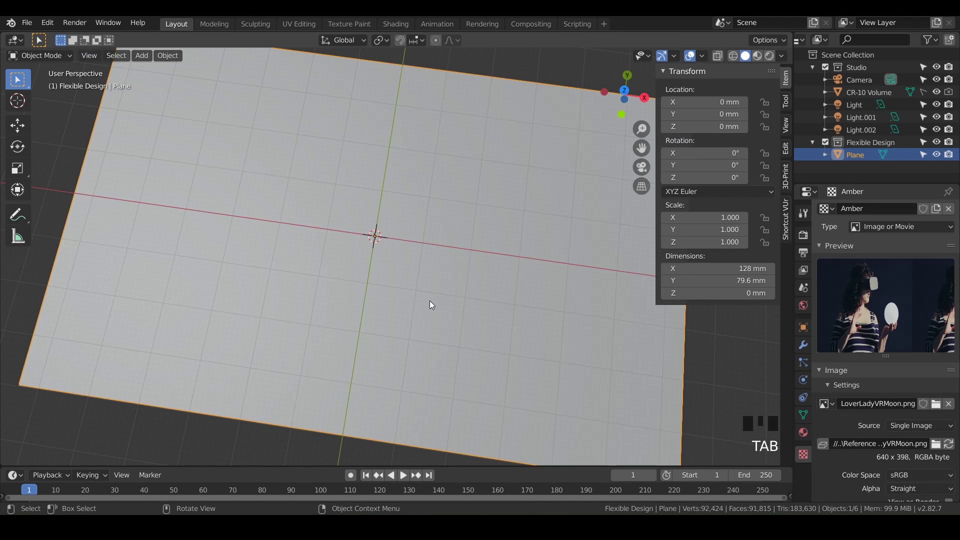
mouse_move(432, 304)
middle_down()
mouse_move(452, 310)
mouse_move(439, 315)
middle_up()
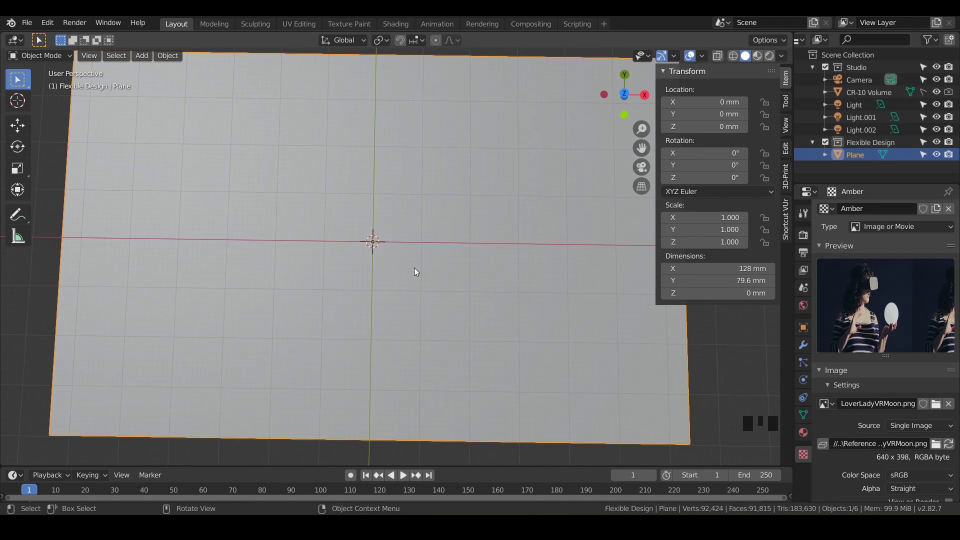
Rename Plane to 'Amber_3DPhoto' in the Outliner and open the Add Modifier list
click(458, 292)
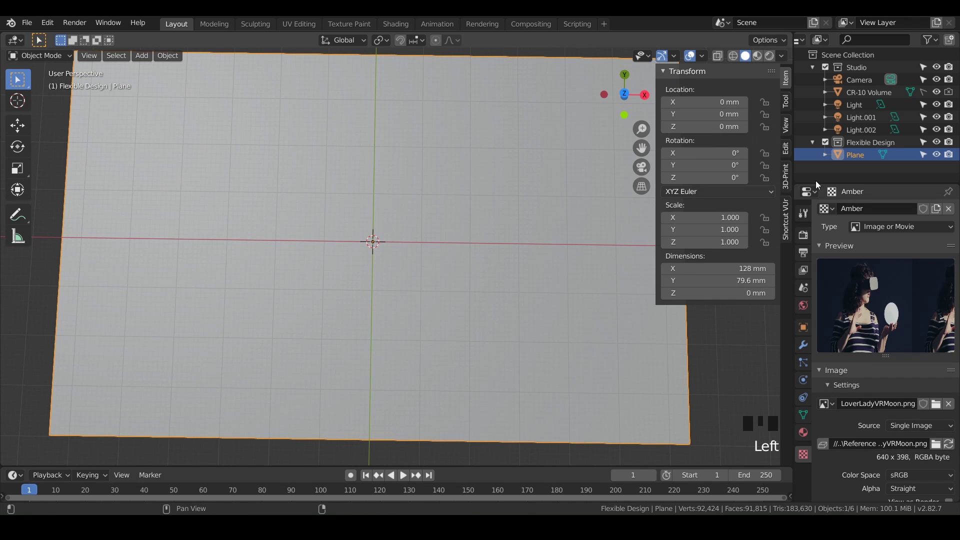
double_click(860, 154)
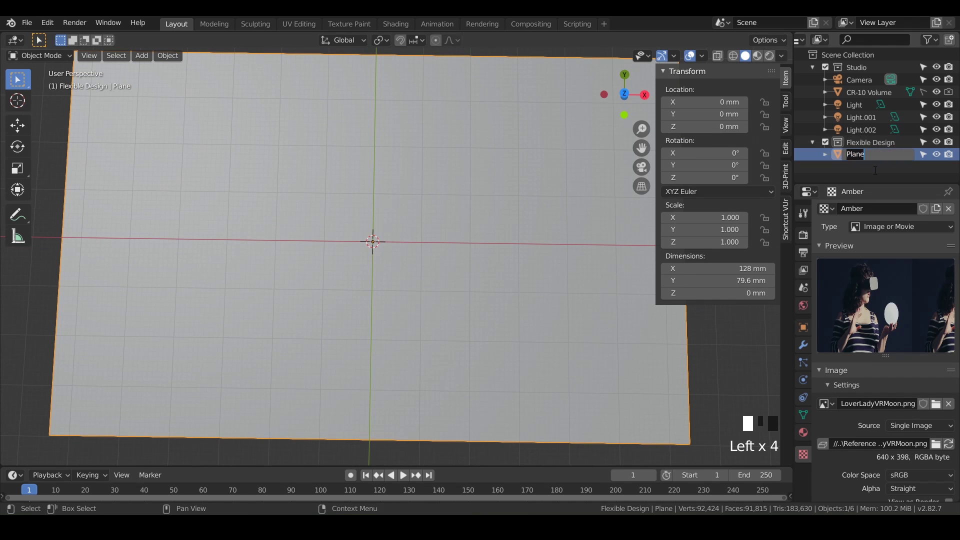
text(Amber_3DPhoto)
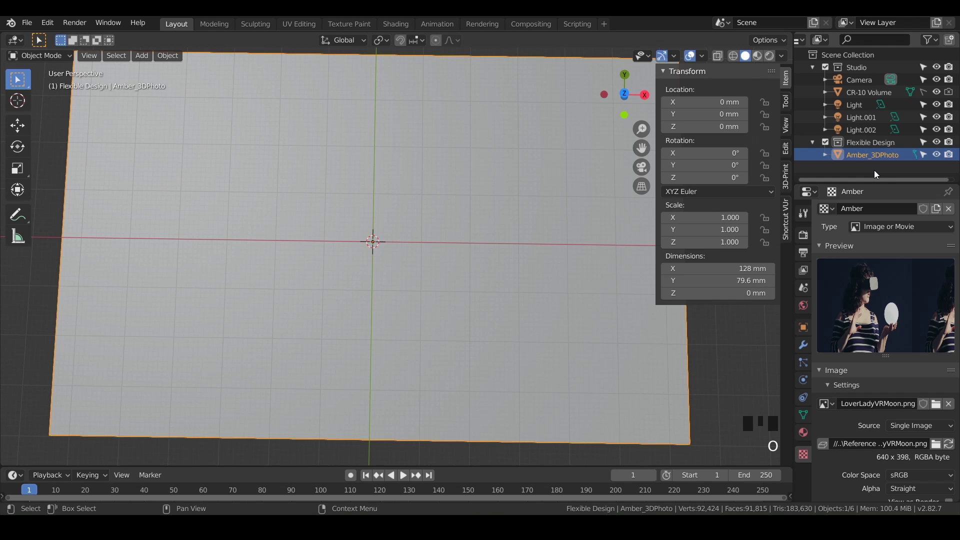
key(Return)
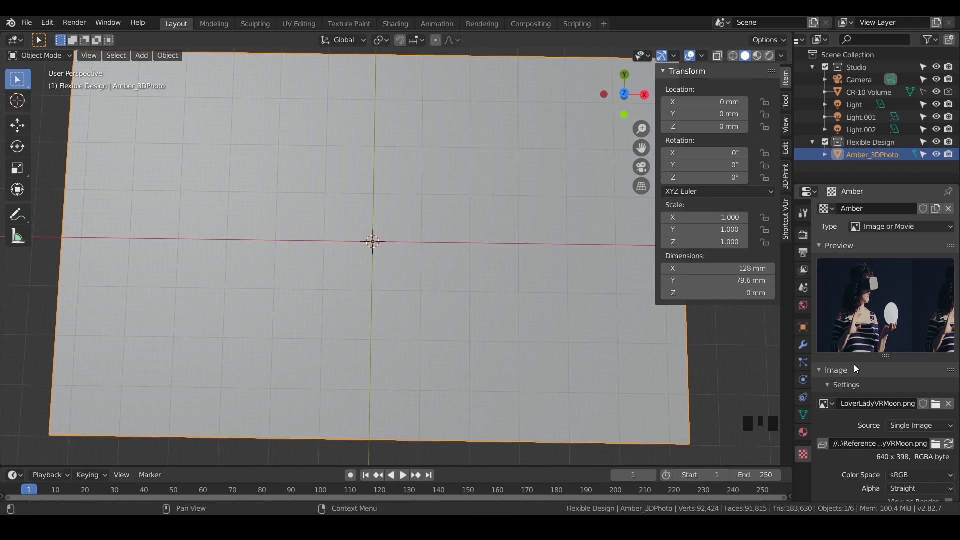
click(803, 346)
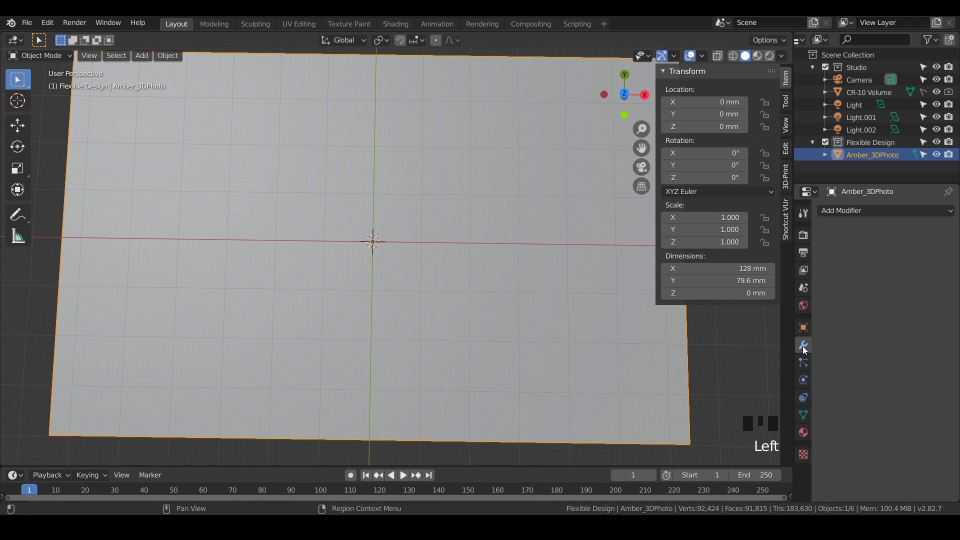
click(875, 213)
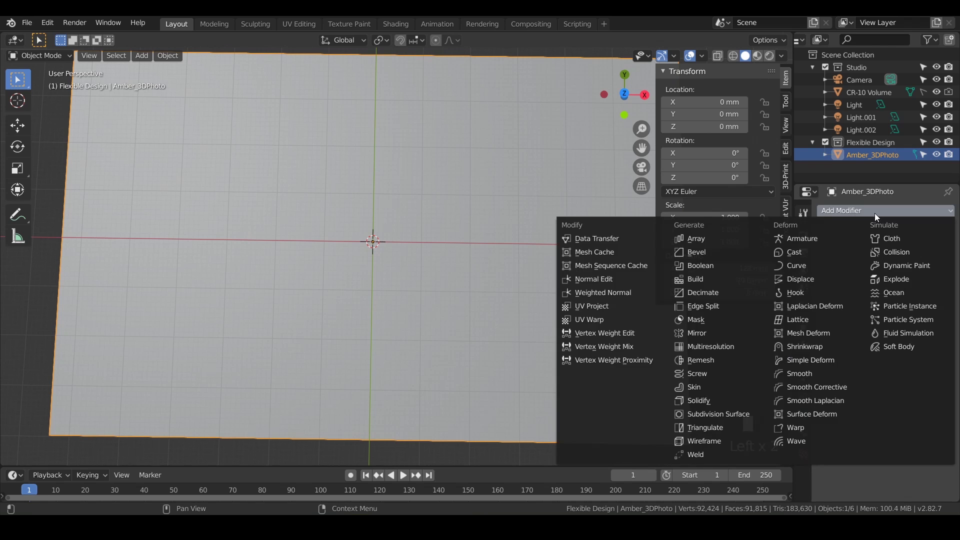
Add a Displace modifier to the plane using the Amber image texture
click(806, 279)
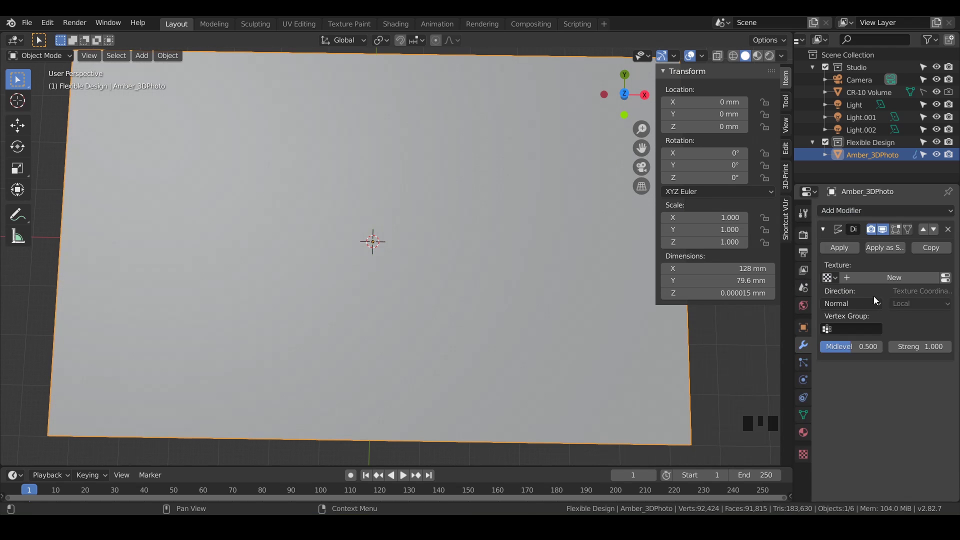
middle_drag(515, 329, 656, 330)
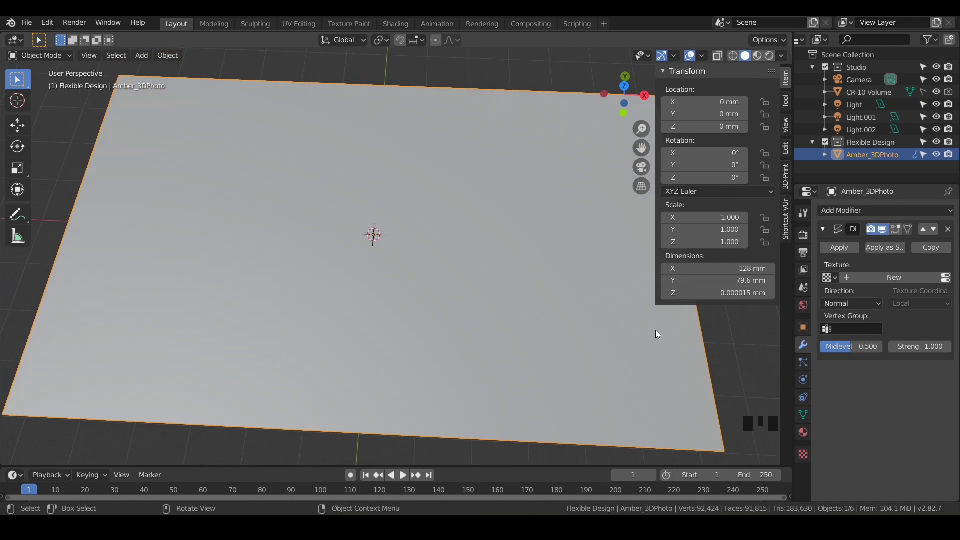
click(835, 278)
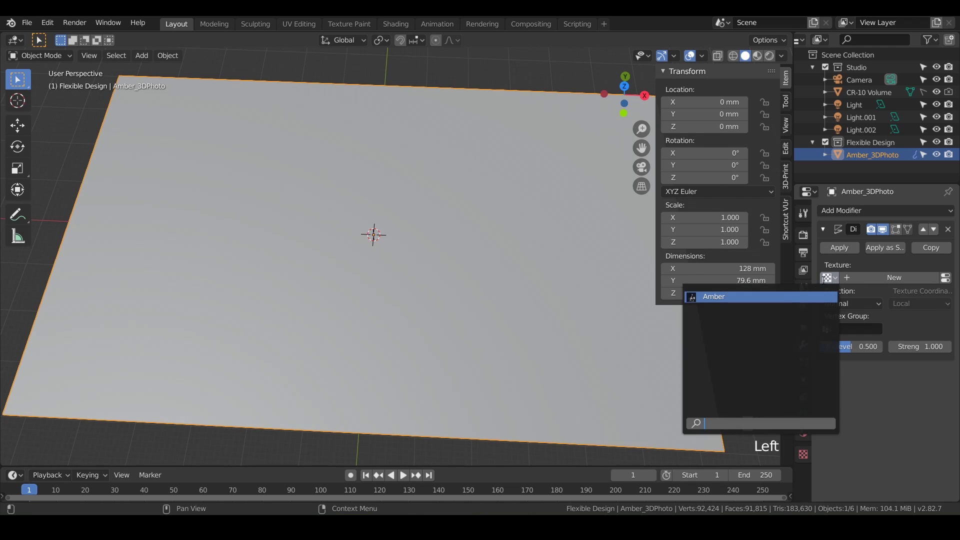
click(715, 298)
middle_drag(481, 324, 511, 328)
Map the displacement texture with UV coordinates and inspect the relief
click(917, 304)
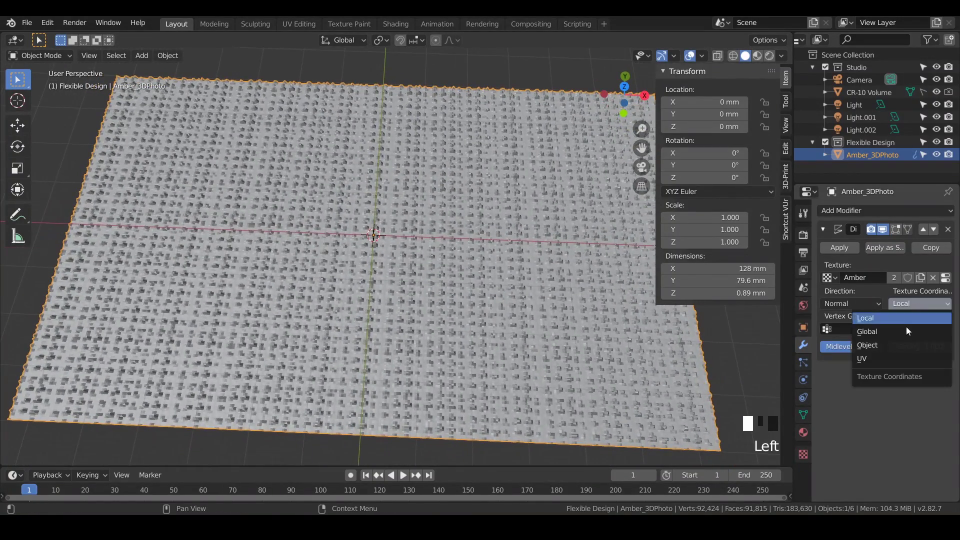
click(888, 359)
mouse_move(537, 337)
middle_down()
mouse_move(500, 287)
mouse_move(504, 256)
mouse_move(484, 217)
mouse_move(530, 352)
middle_up()
shift+middle_drag(454, 274, 471, 320)
scroll(419, 248, up, 2)
scroll(471, 320, down, 2)
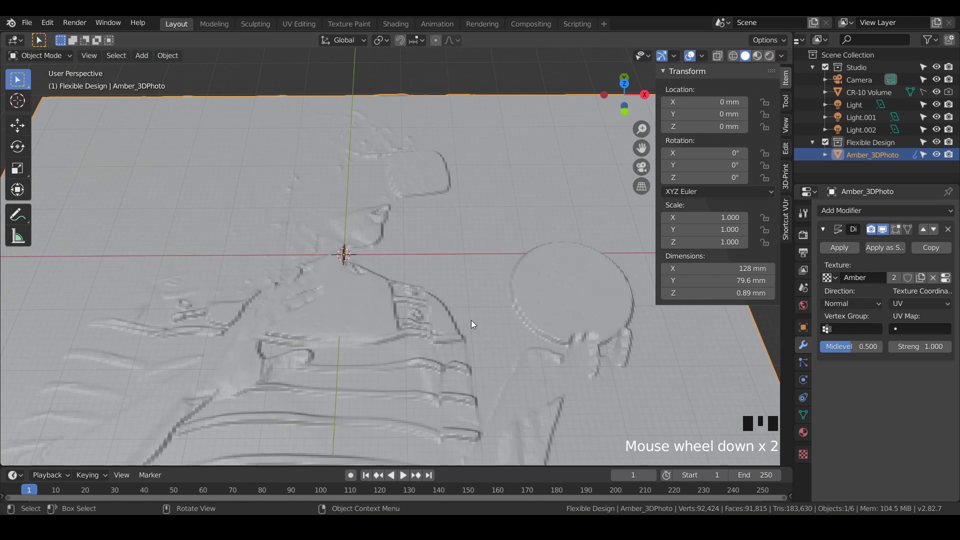
Set the Displace strength to -2 and zoom out to see the whole plane
click(928, 350)
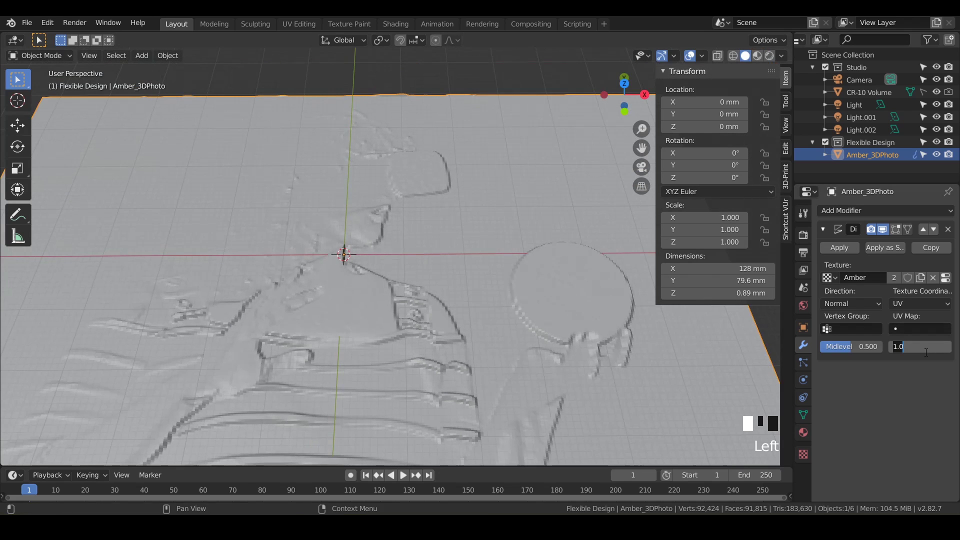
text(-2)
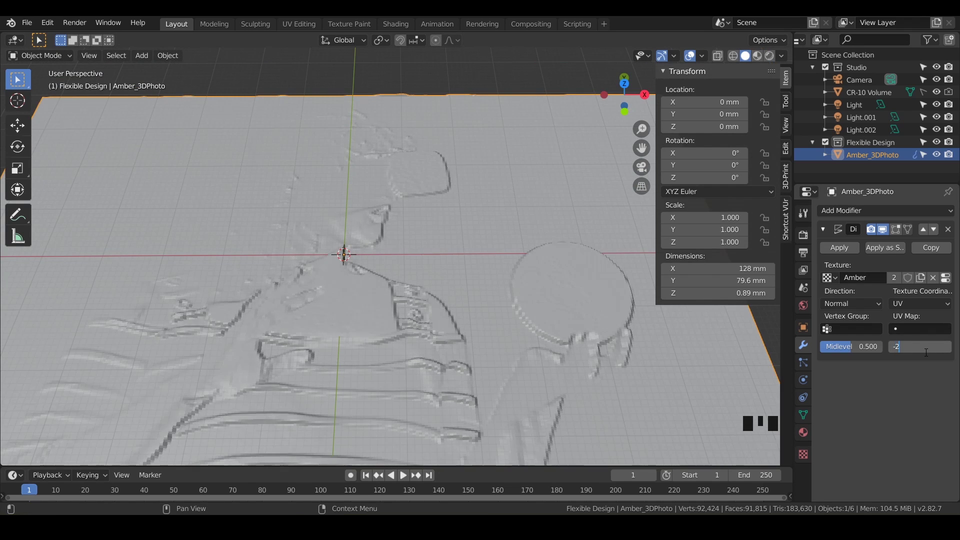
key(Return)
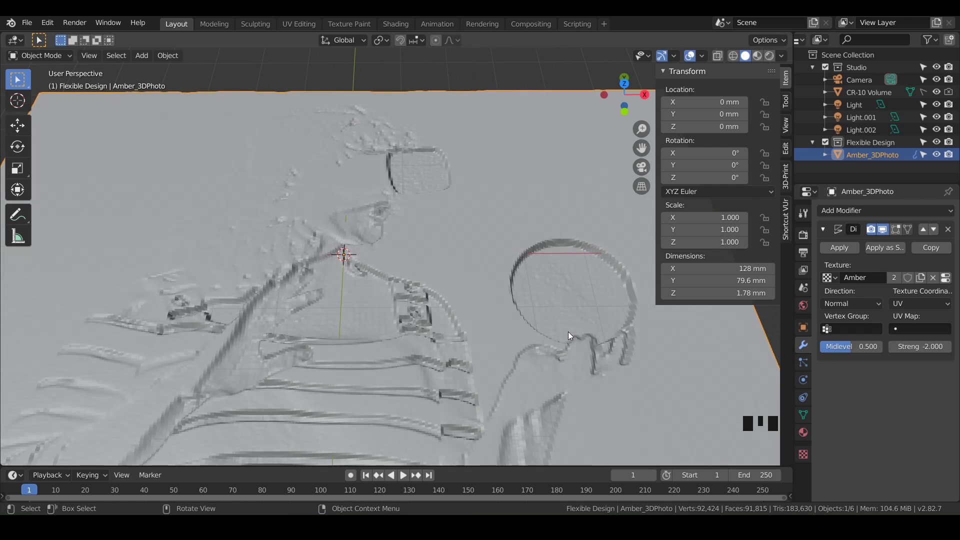
scroll(565, 330, down, 6)
shift+middle_drag(559, 329, 534, 344)
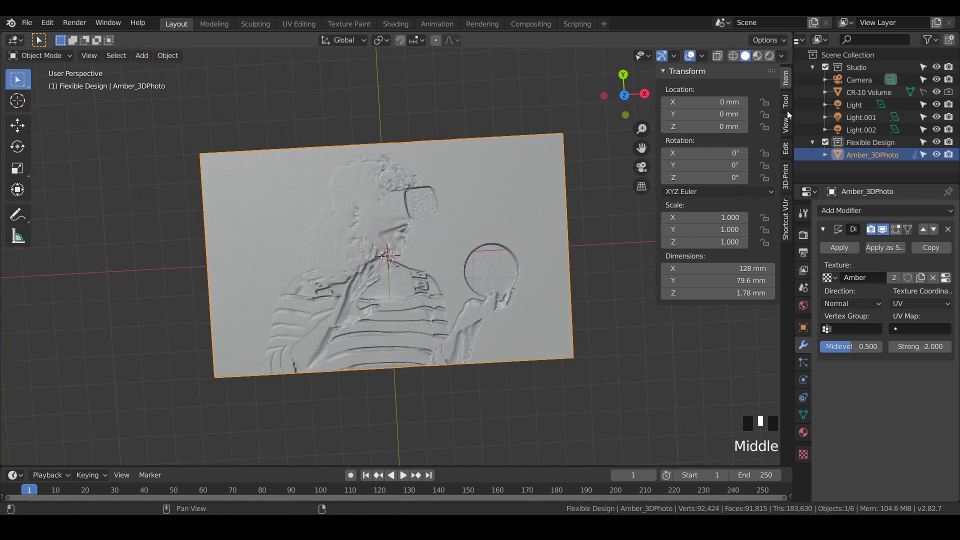
Switch the viewport to Rendered shading and hide Light, Light.001 and Light.002
click(769, 56)
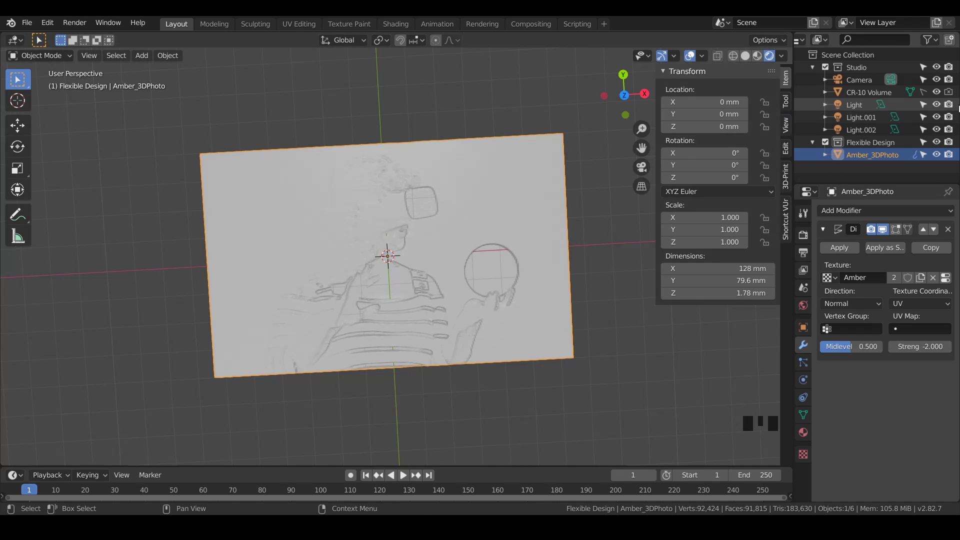
drag(938, 105, 936, 130)
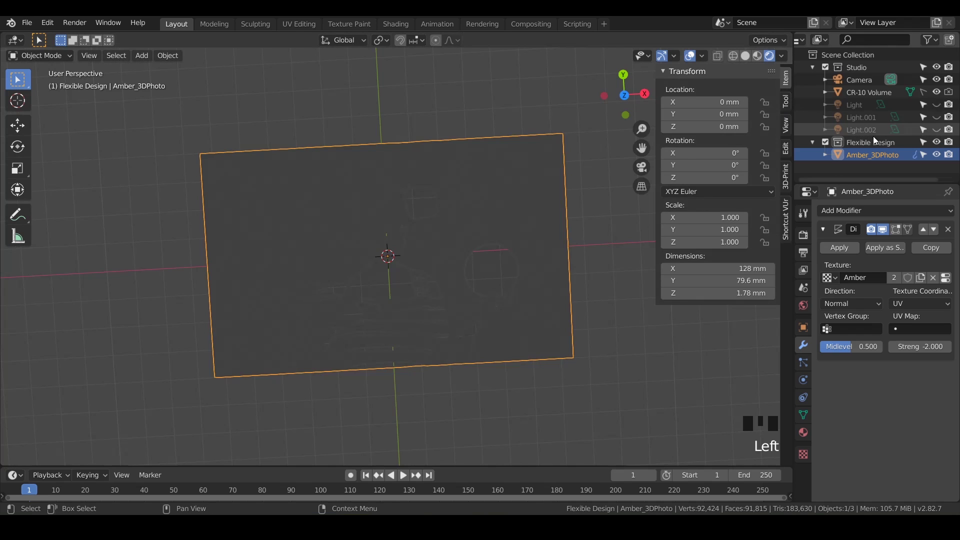
middle_drag(456, 292, 438, 282)
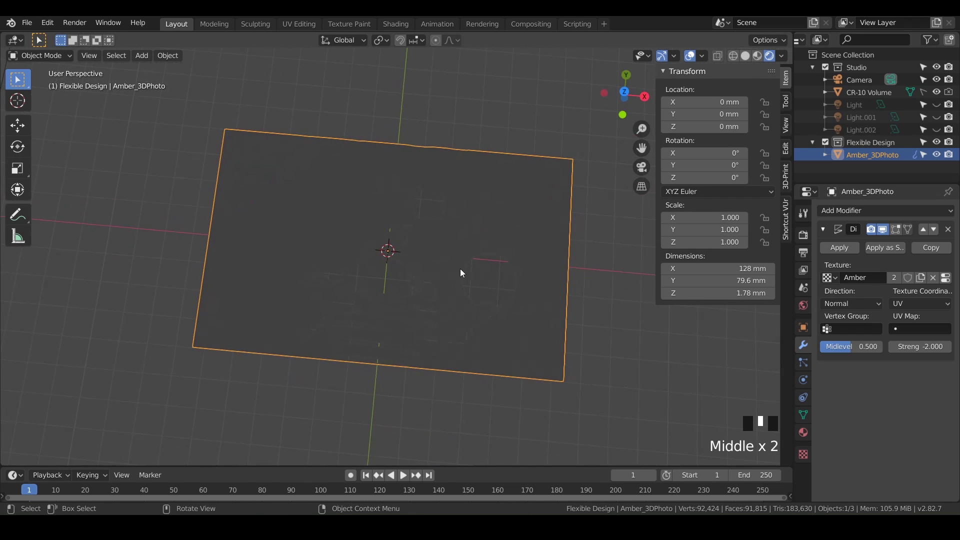
Place the 3D cursor on the round disc in the relief with Shift+right-click
click(21, 105)
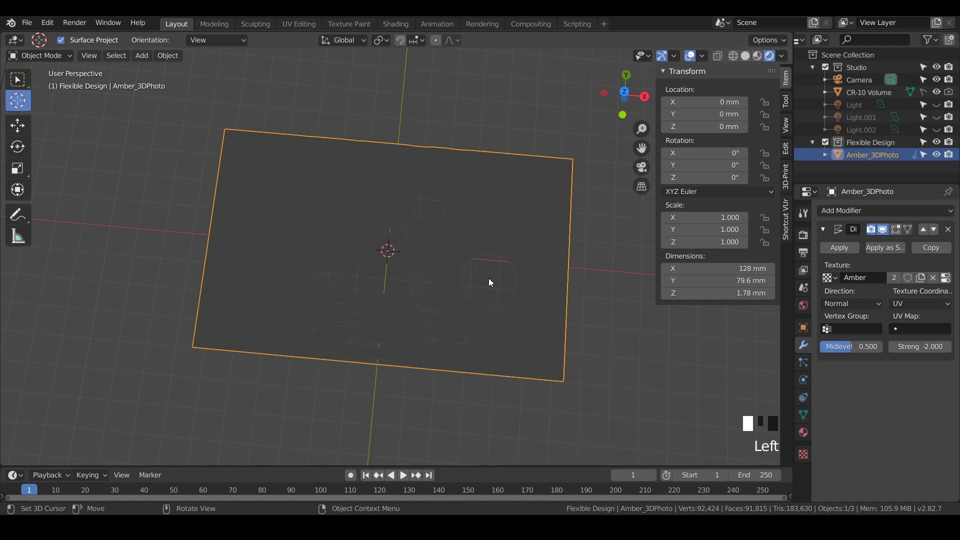
click(19, 80)
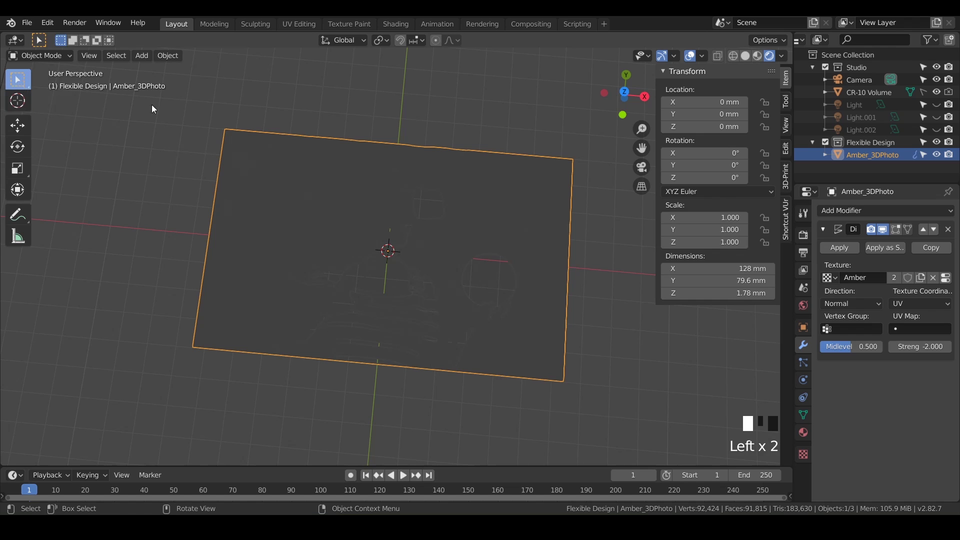
middle_drag(511, 273, 514, 272)
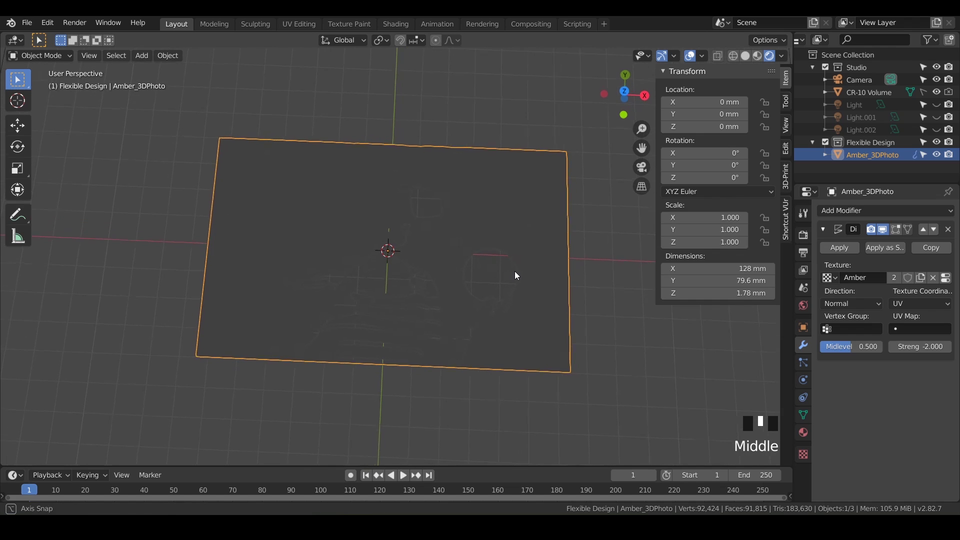
key(shift)
shift+right_click(490, 275)
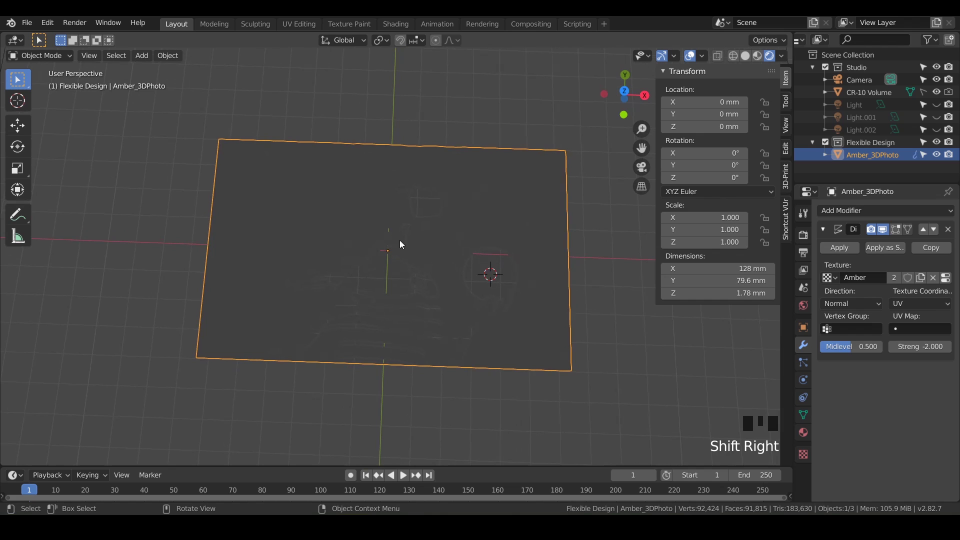
shift+right_click(245, 292)
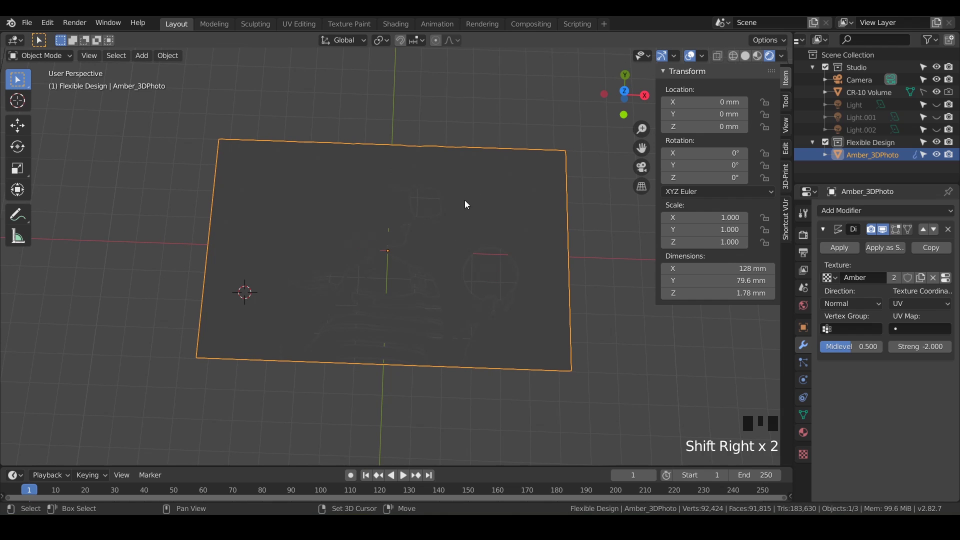
shift+drag(479, 328, 492, 285)
shift+right_click(492, 273)
shift+right_click(491, 275)
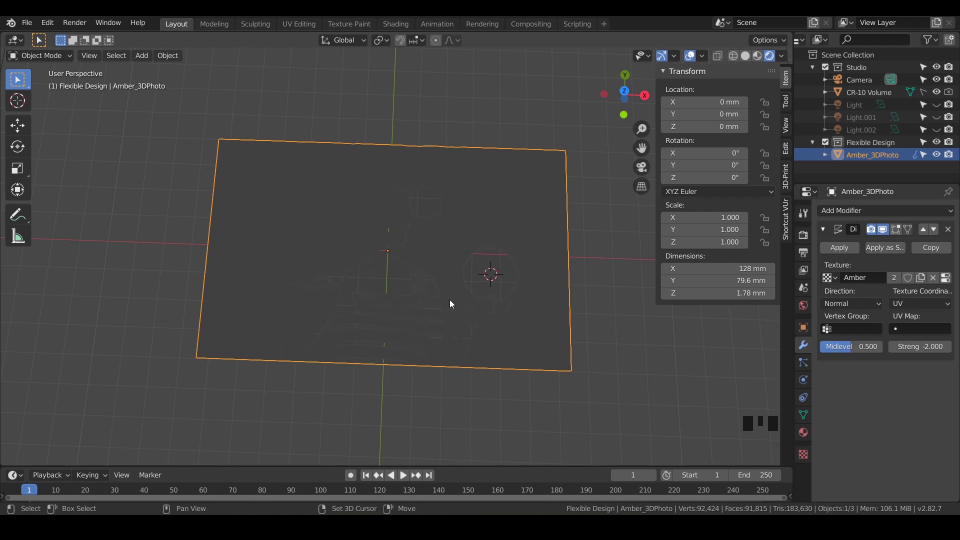
Add a Point light at the 3D cursor on the disc
key(shift+a)
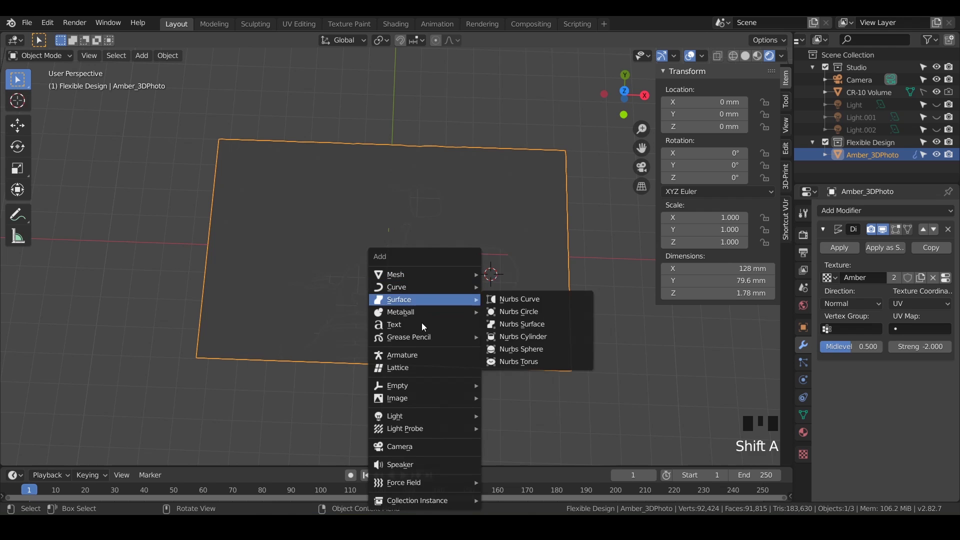
mouse_move(420, 418)
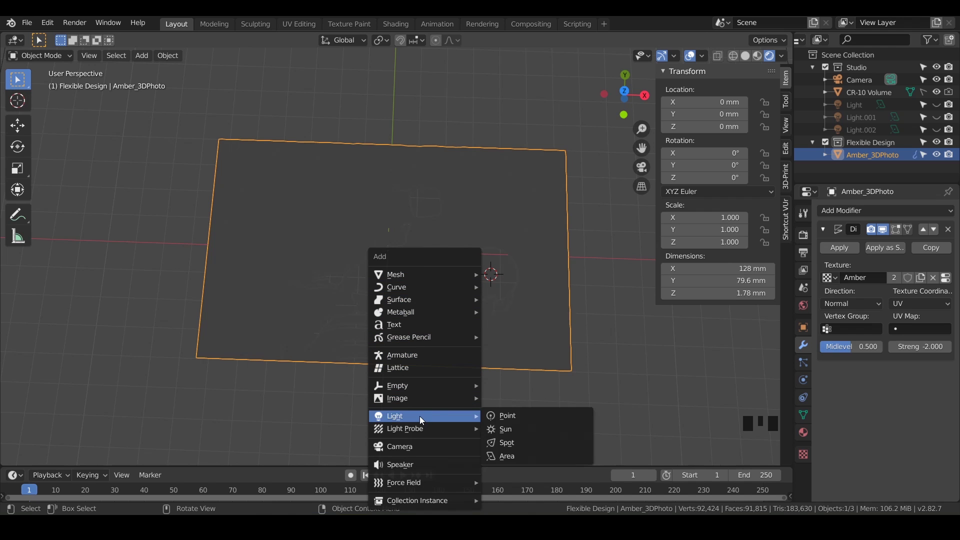
click(521, 419)
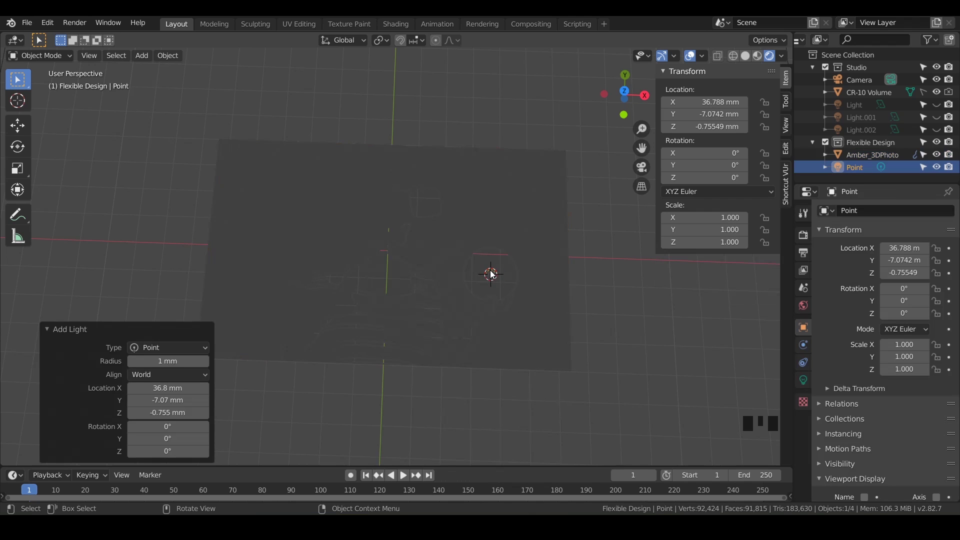
scroll(491, 275, up, 5)
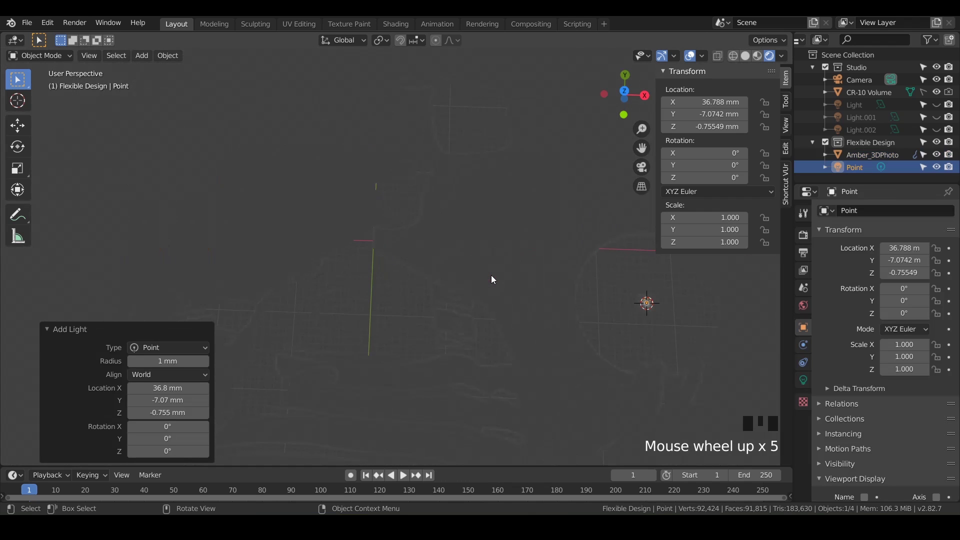
shift+middle_drag(491, 275, 361, 259)
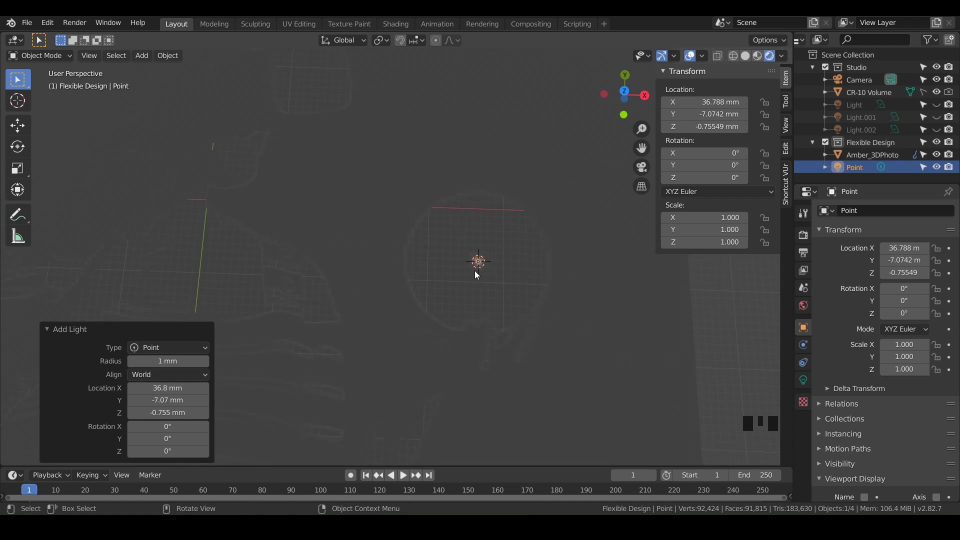
Set the Point light's power to 1 W in its Light properties
click(803, 381)
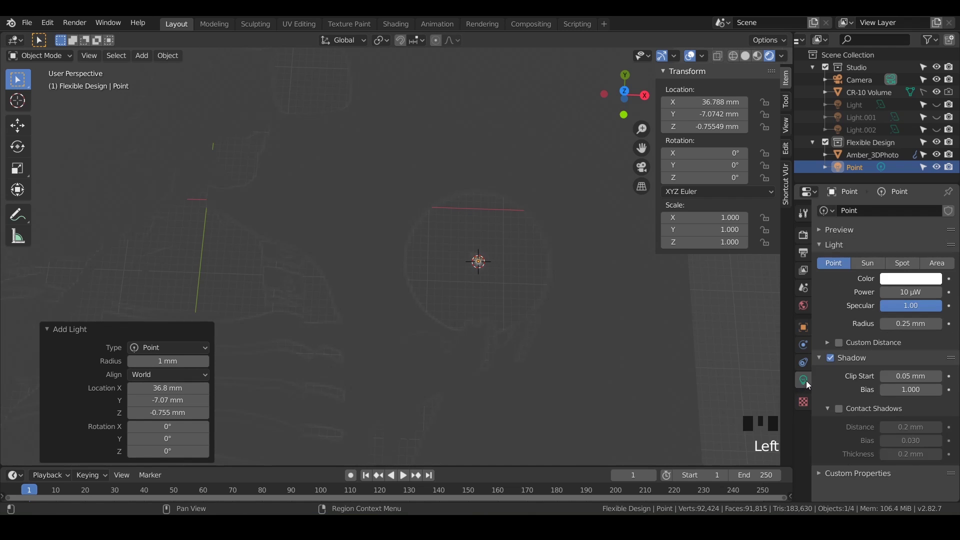
click(913, 292)
text(1)
key(Return)
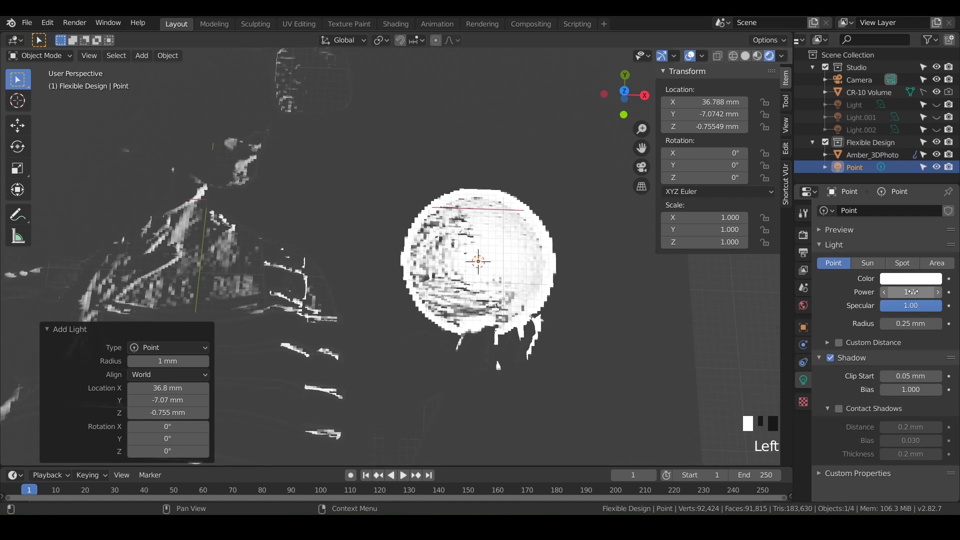
scroll(563, 255, down, 3)
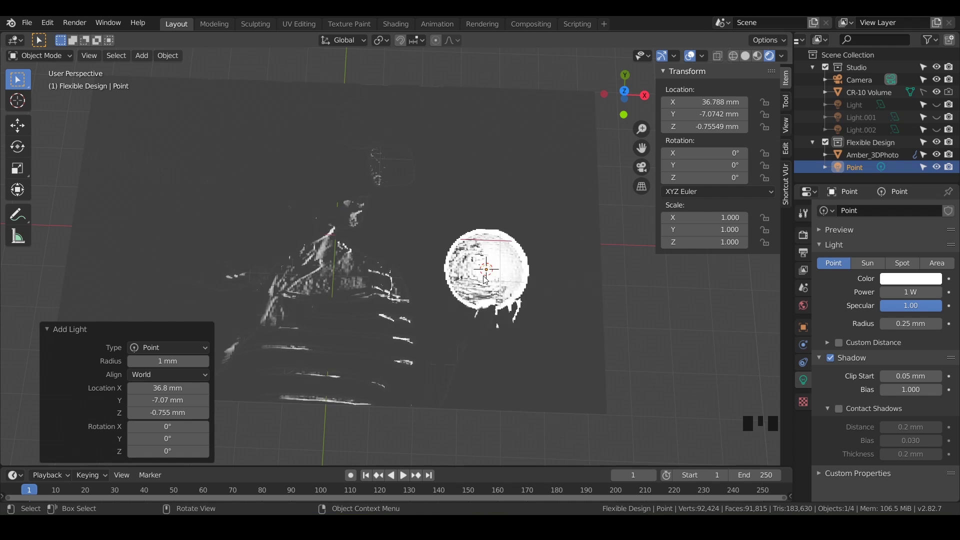
Move the Point light 3.44 mm up along Z above the relief
click(857, 169)
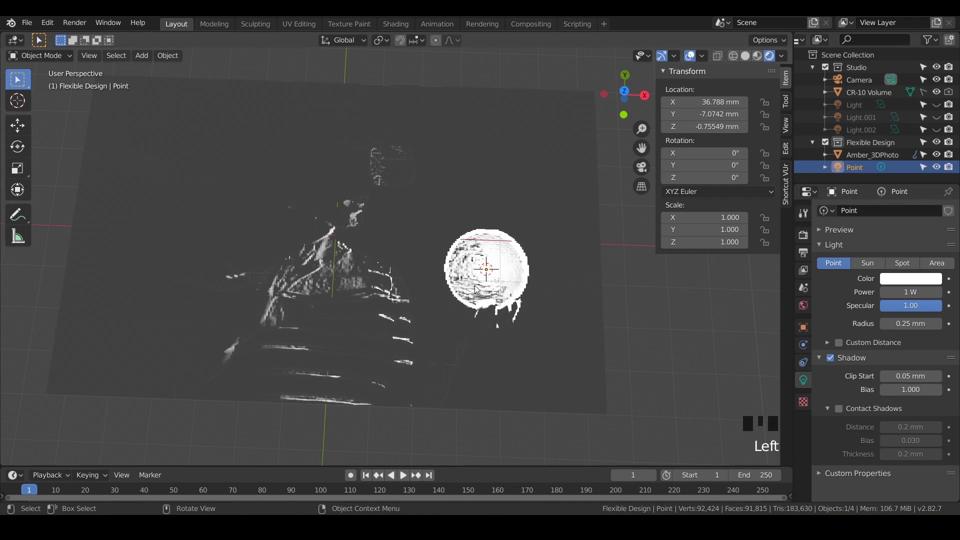
key(g)
key(z)
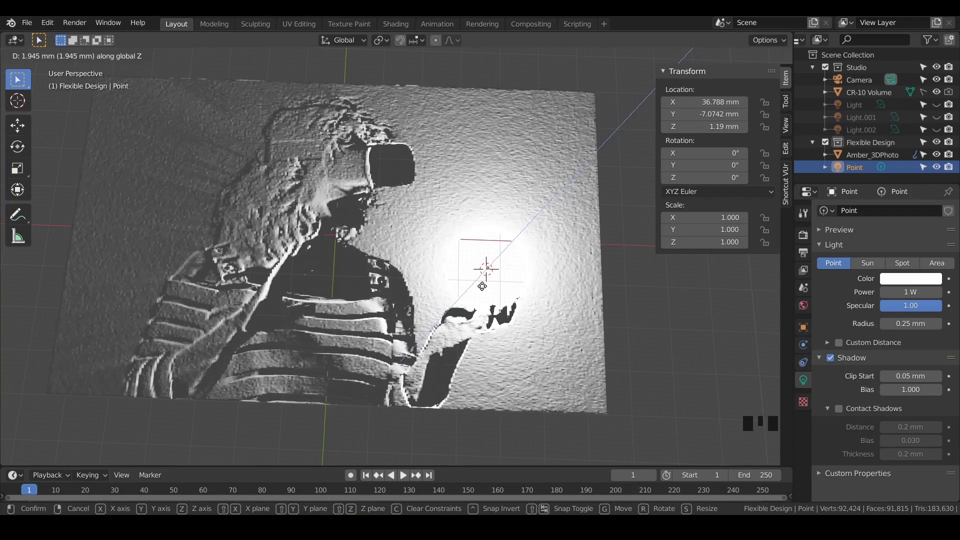
click(484, 287)
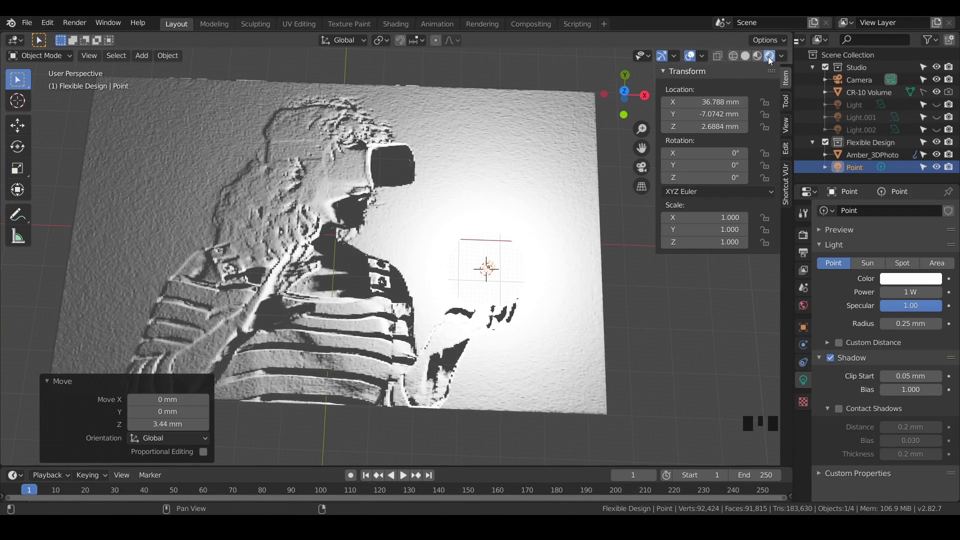
Toggle between Solid and Rendered shading, ending in Rendered view
click(744, 56)
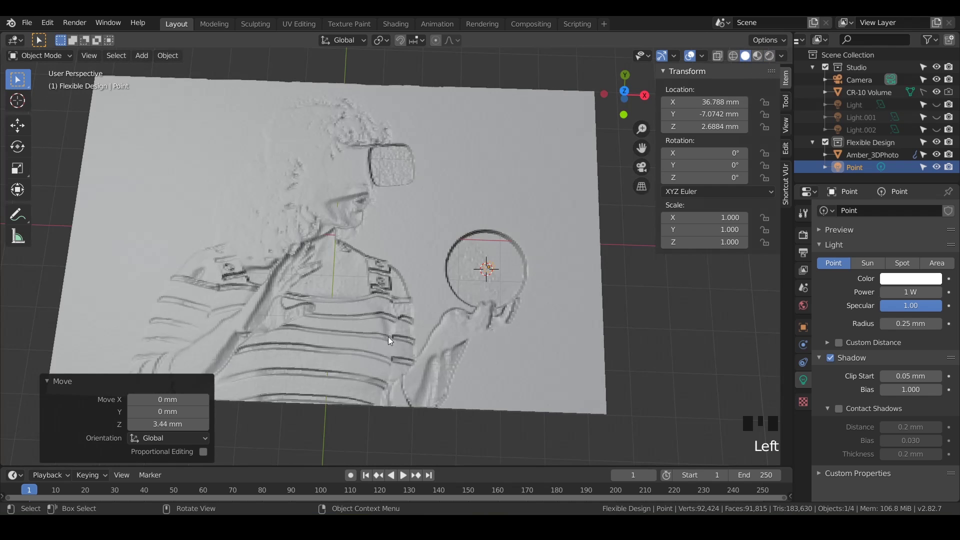
click(769, 56)
key(z)
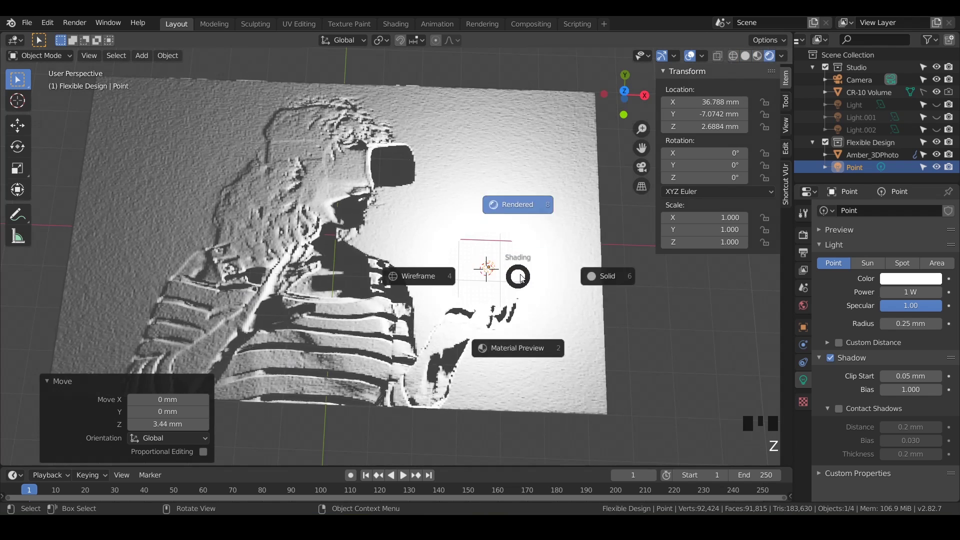
click(520, 205)
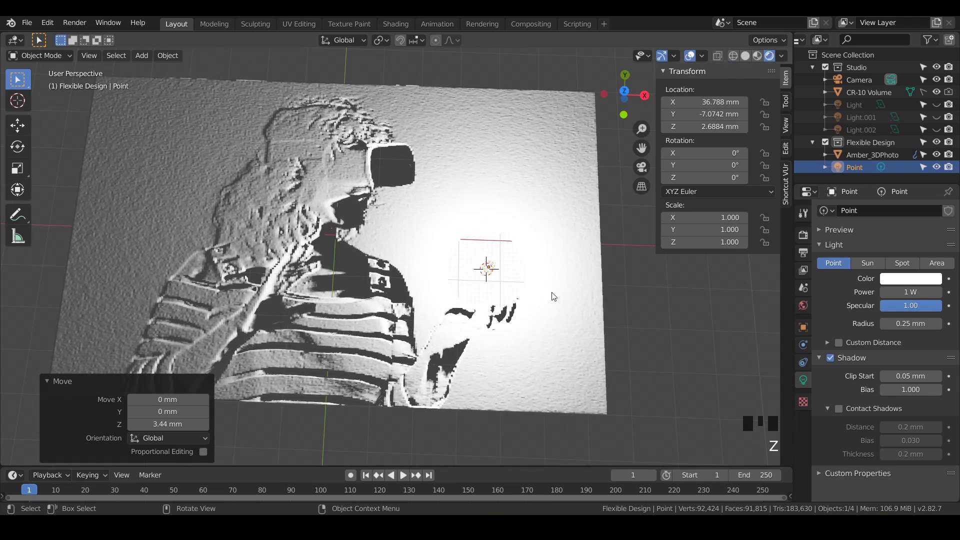